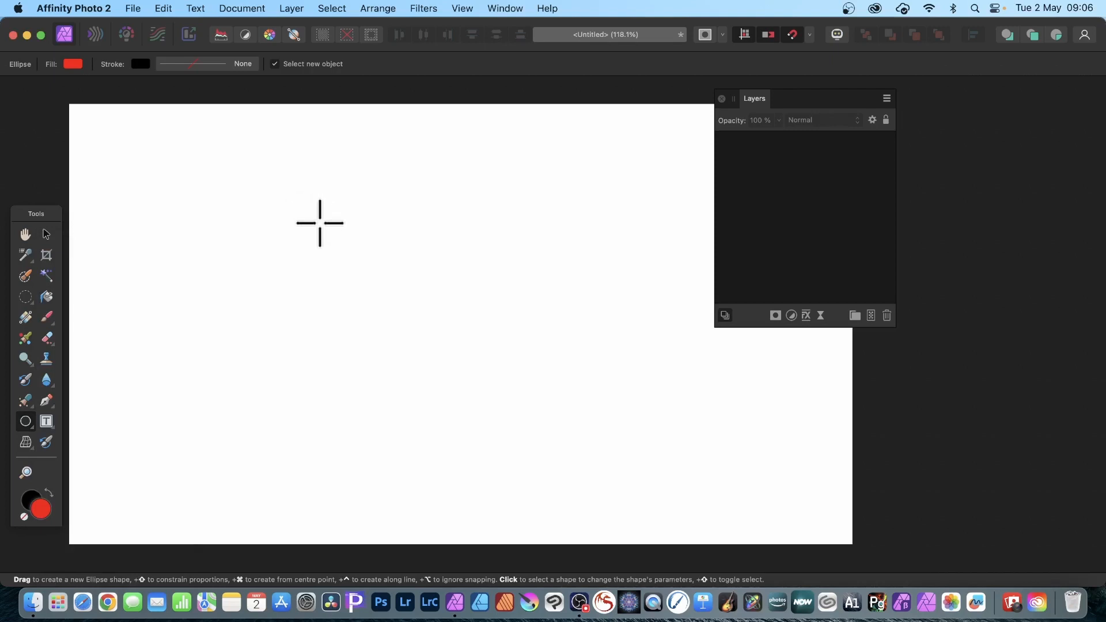
Draw a red circle in the middle of the canvas and add a mask layer to it
drag(320, 223, 483, 400)
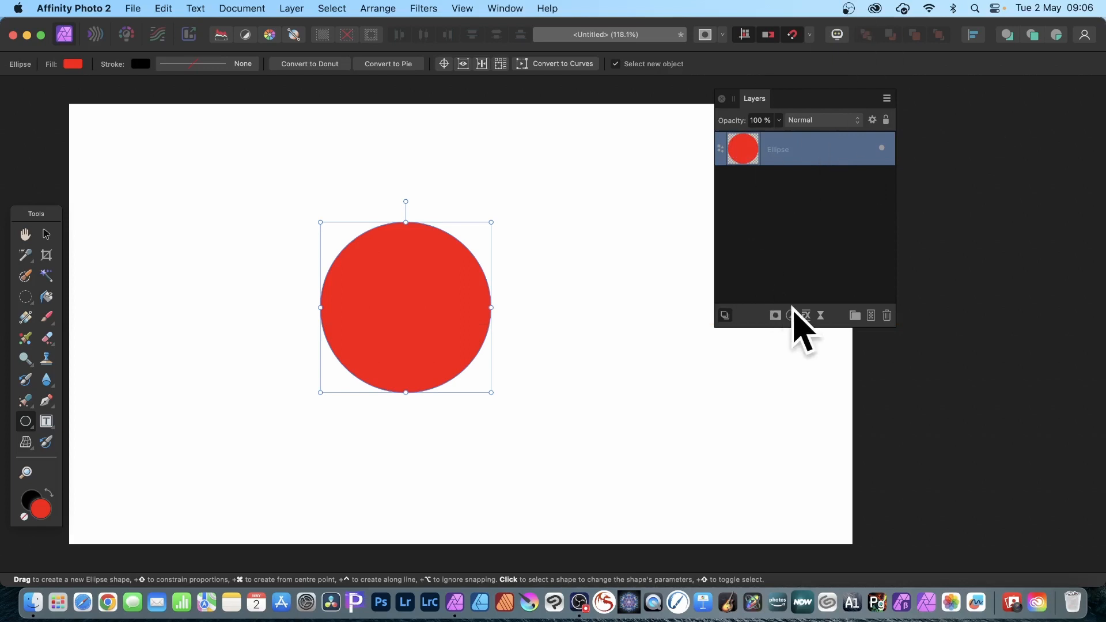
click(776, 317)
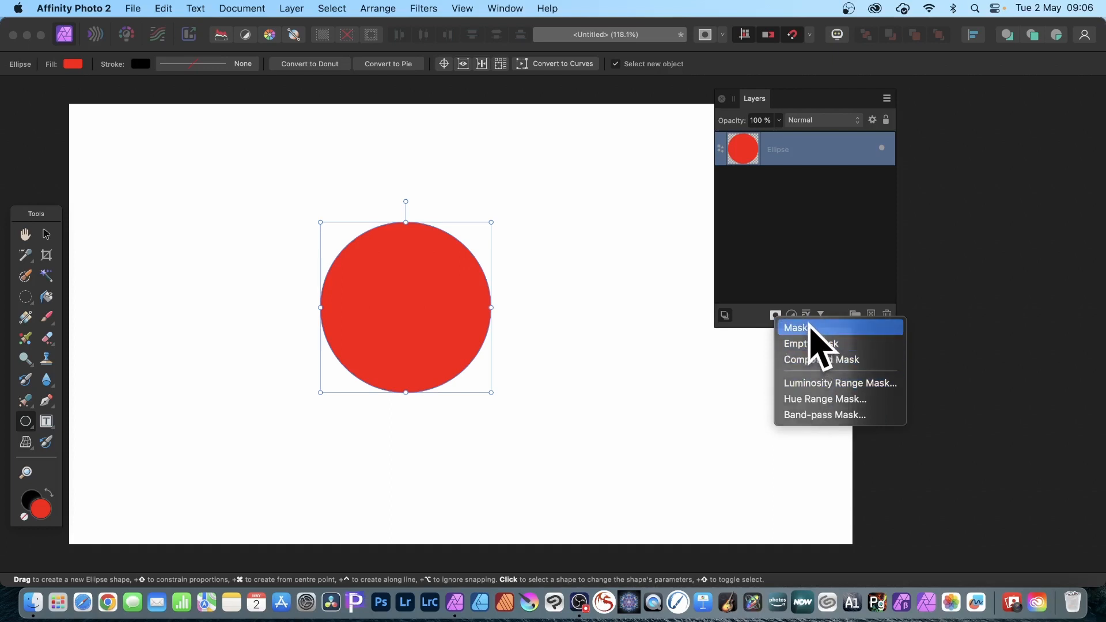
click(807, 327)
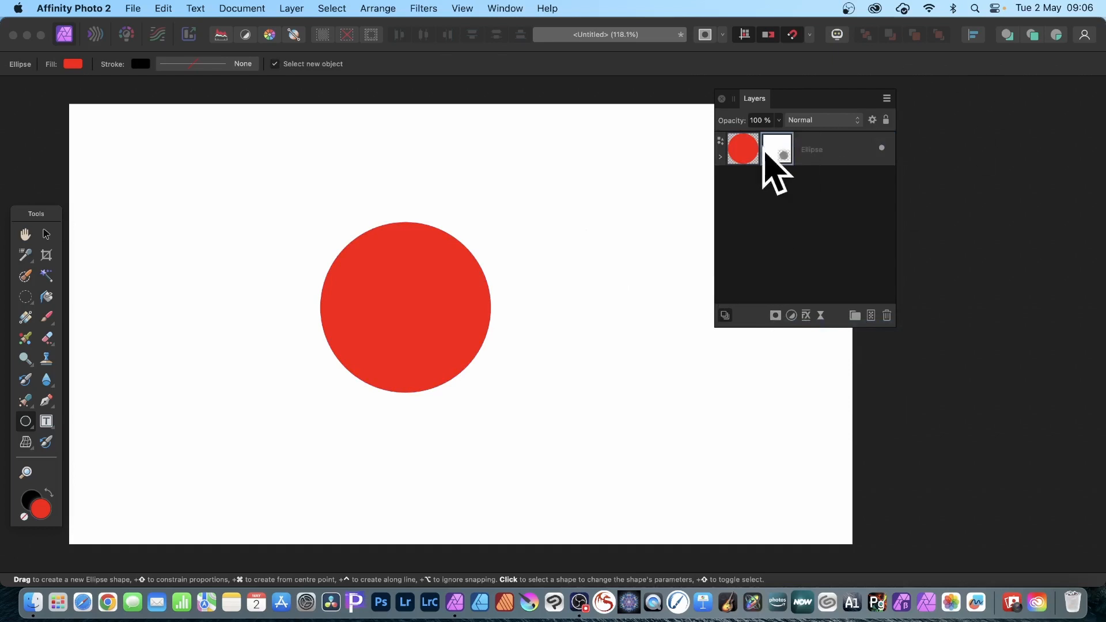
Apply a linear gradient on the circle's mask so the red fades out diagonally from upper left to lower right
click(721, 156)
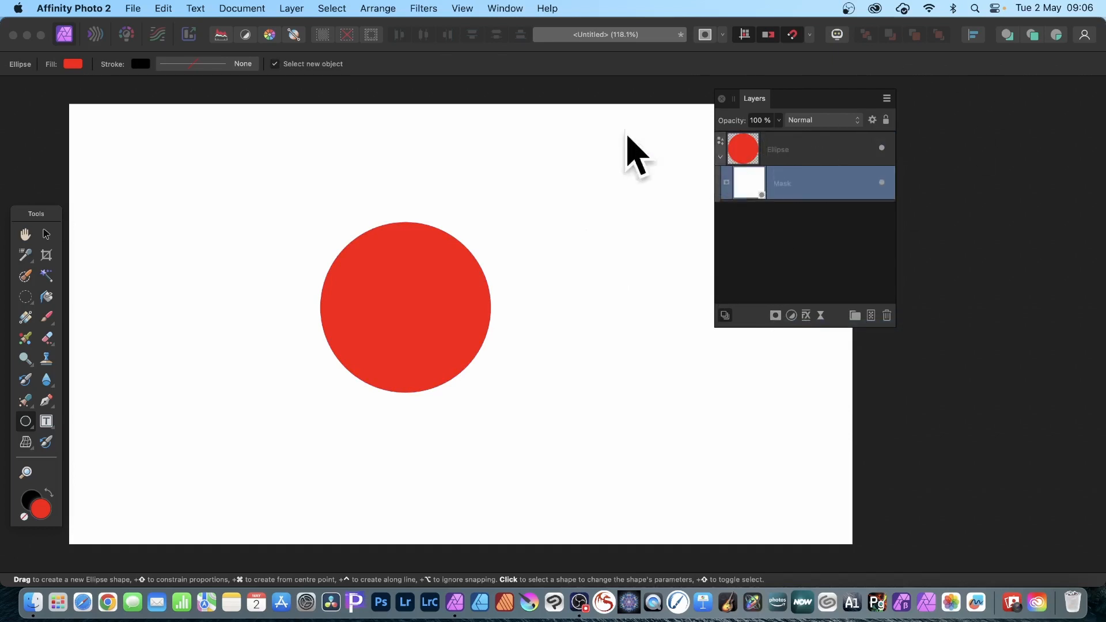
click(760, 184)
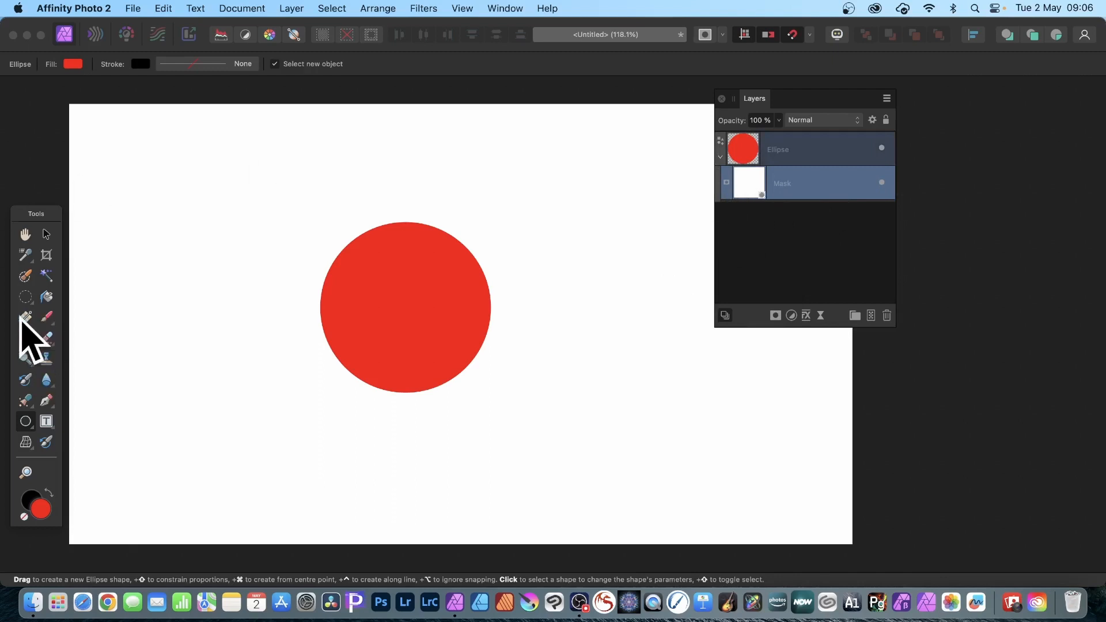
click(29, 318)
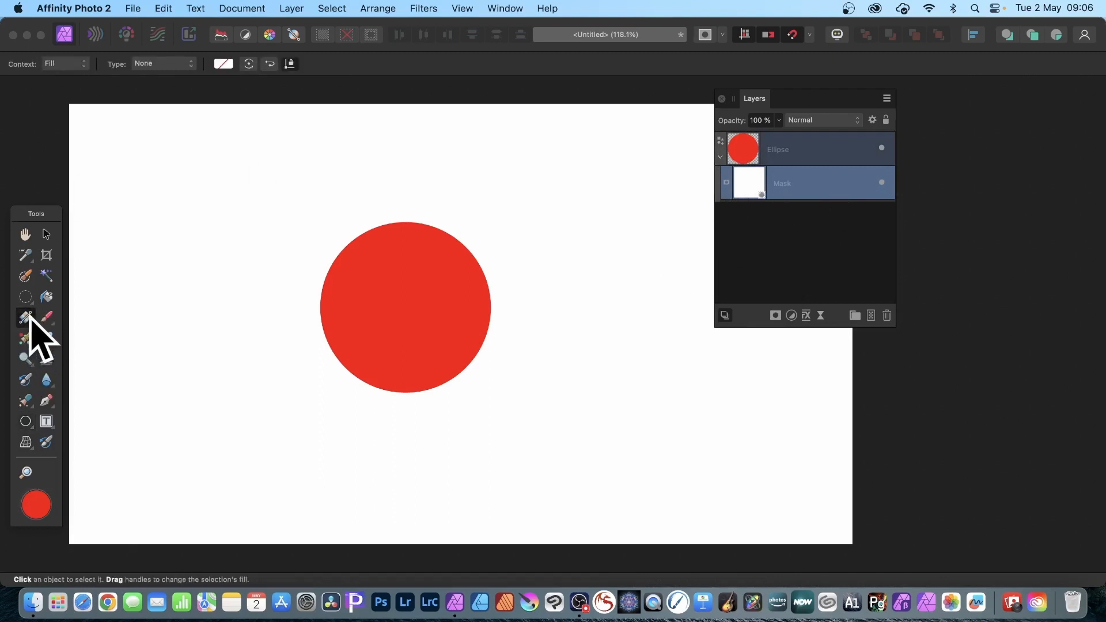
drag(377, 250, 455, 318)
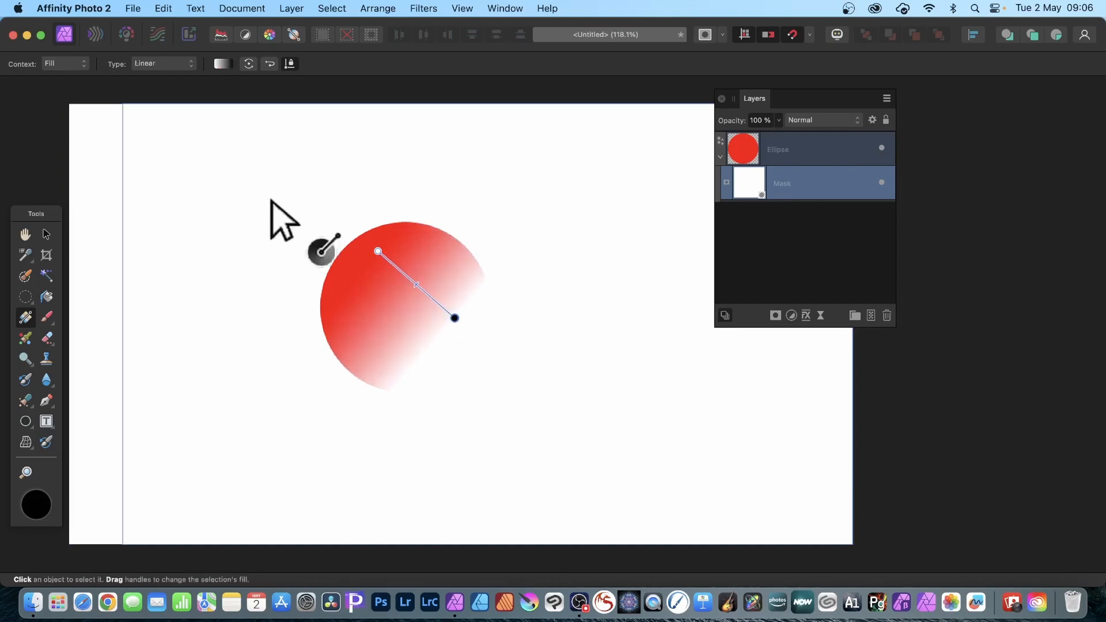
drag(334, 353, 482, 224)
drag(453, 268, 504, 381)
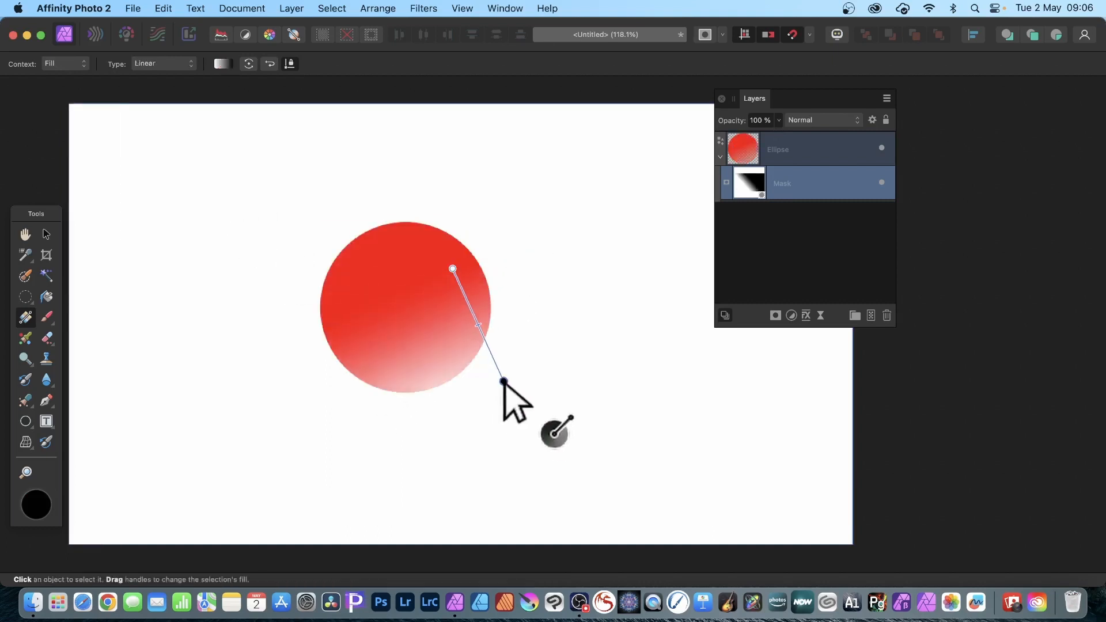
drag(359, 238, 424, 307)
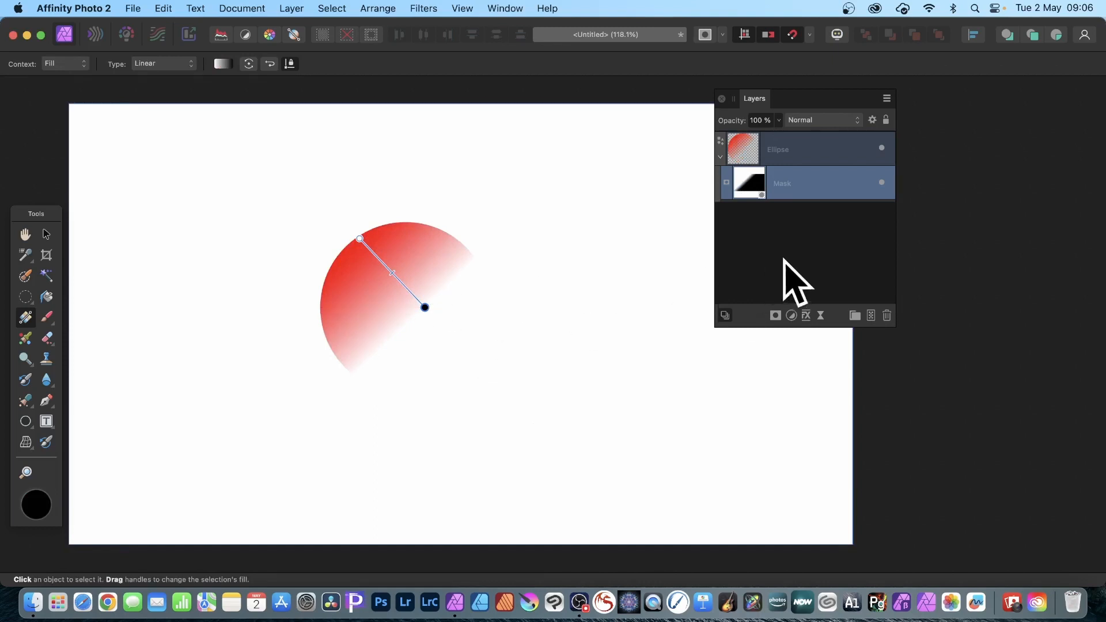
Rasterise the masked ellipse layer into a pixel layer
click(749, 154)
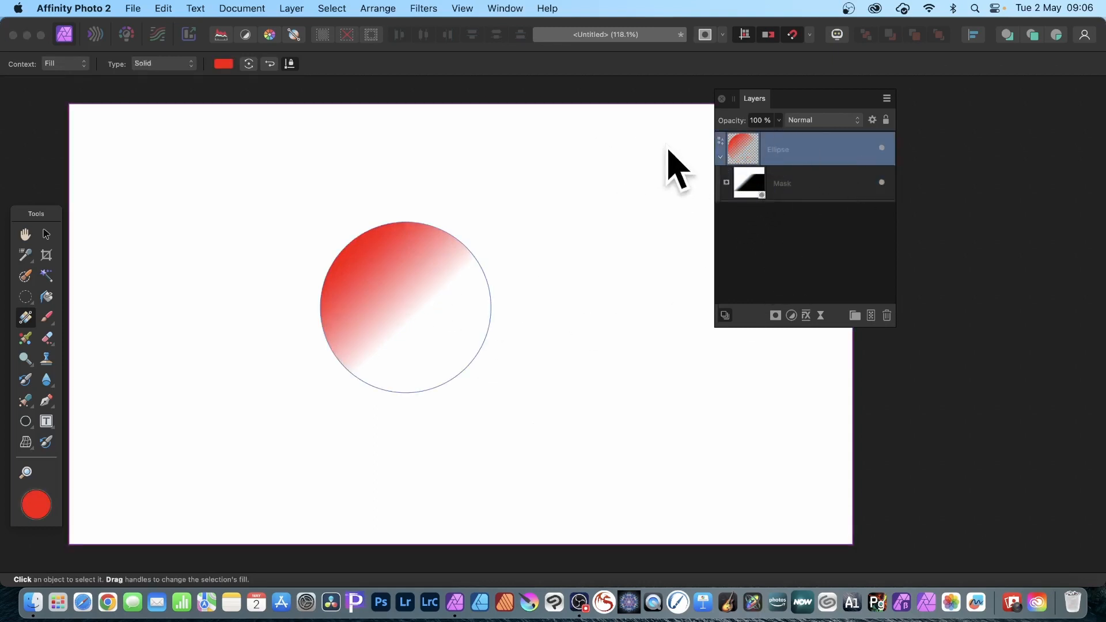
click(292, 8)
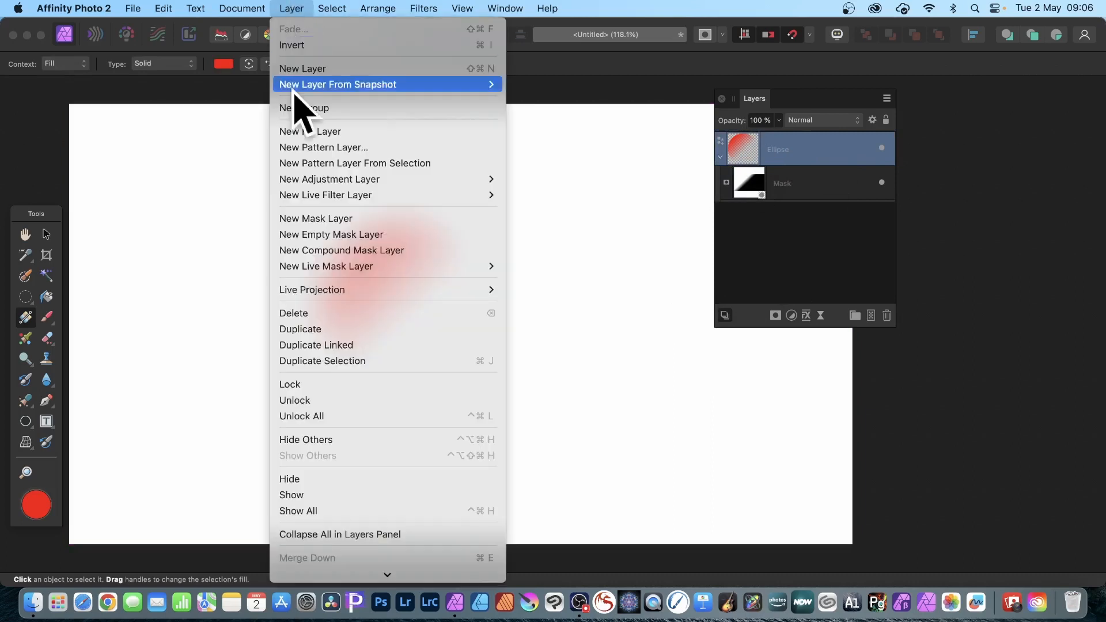
mouse_move(326, 575)
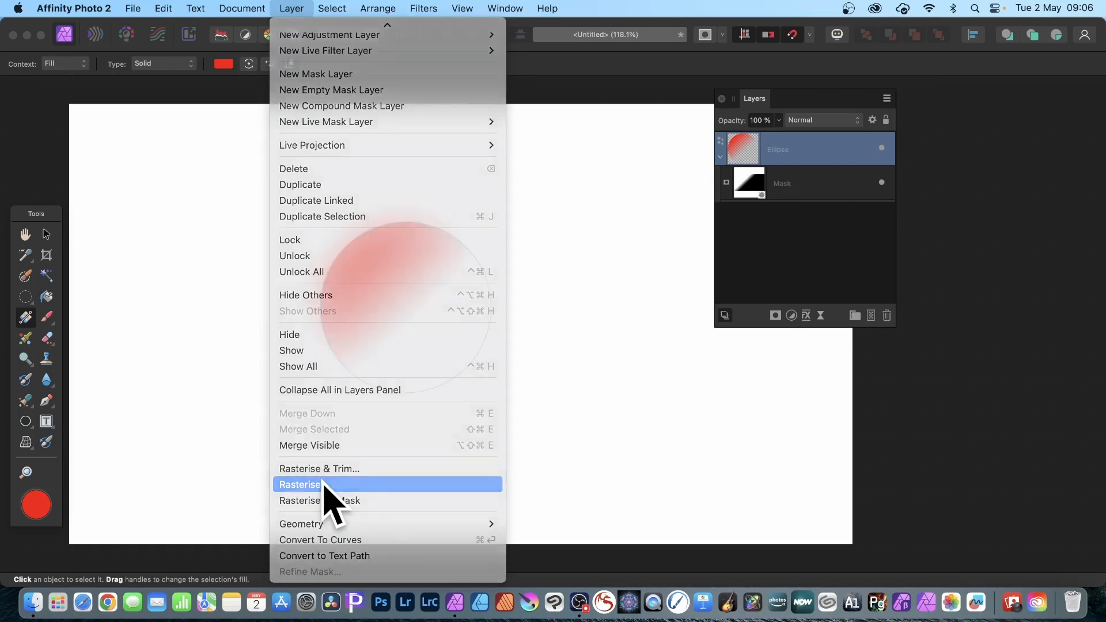
click(369, 485)
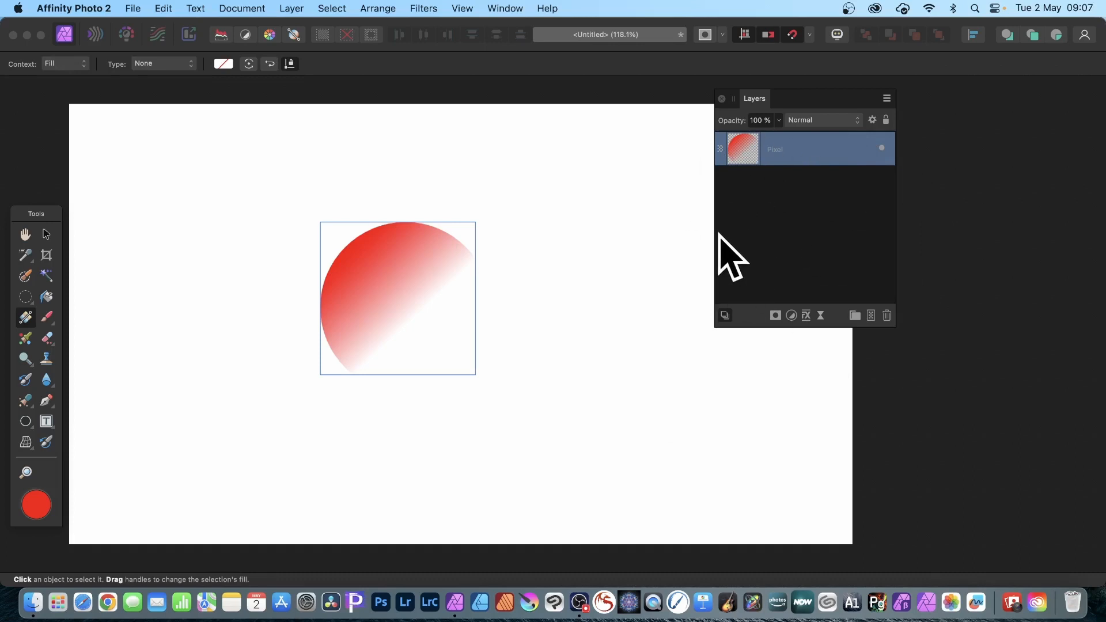
Create a new pattern layer from the rasterised faded circle
click(46, 233)
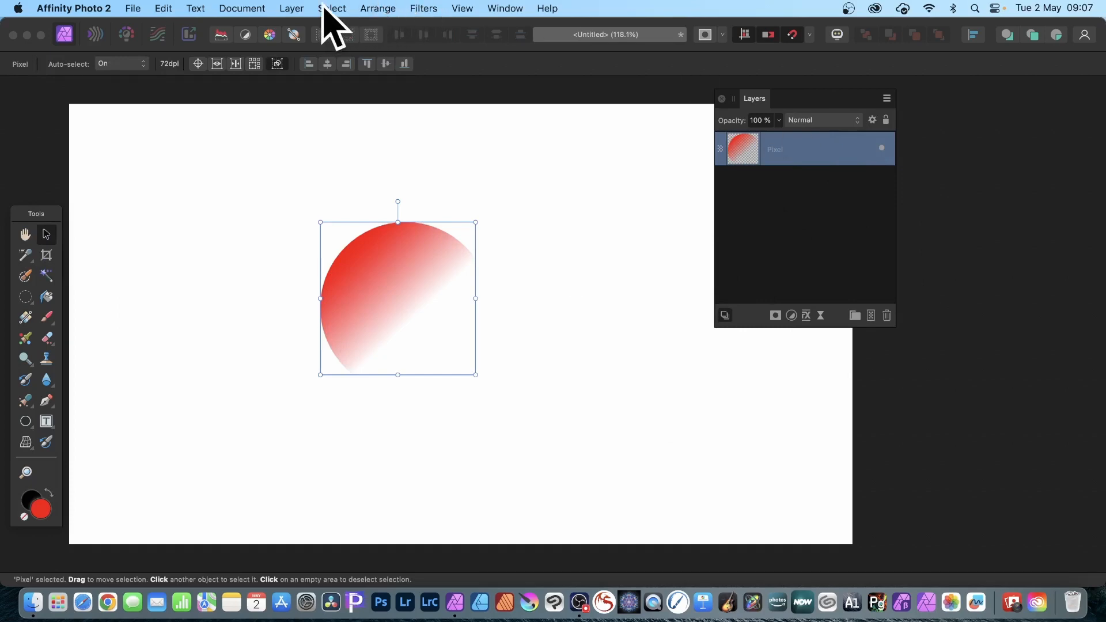
click(299, 7)
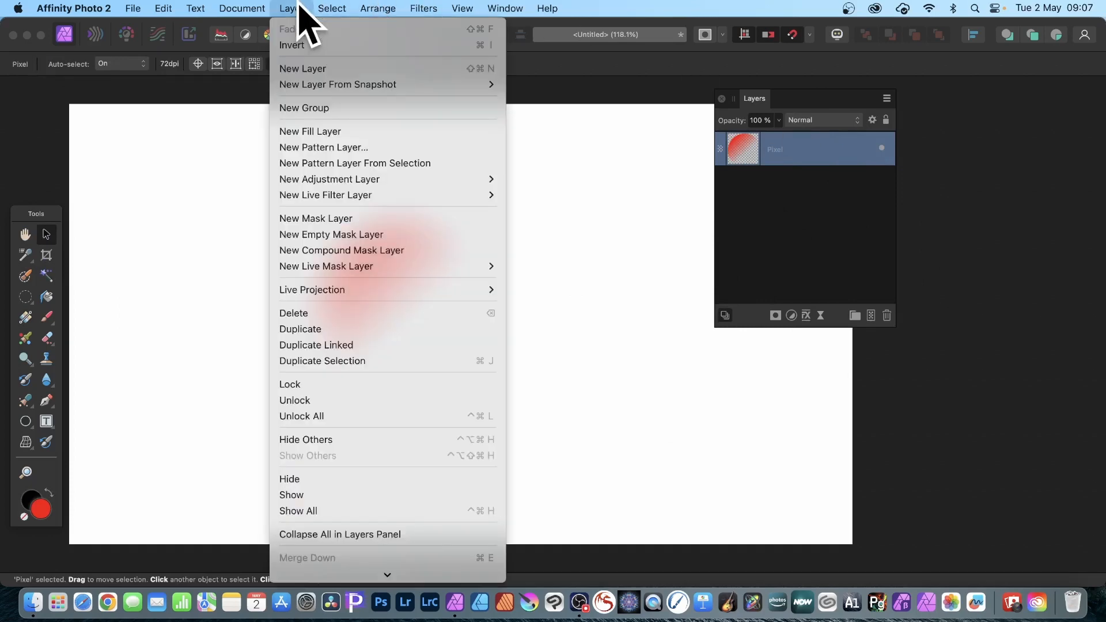
click(310, 165)
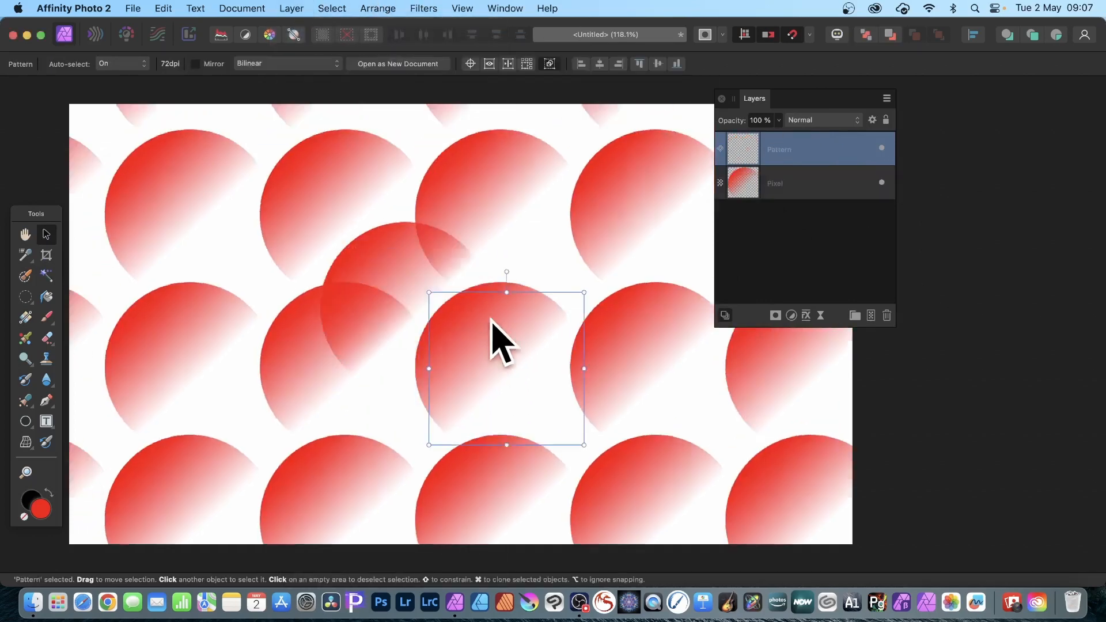
Shift the pattern tile and shrink it to about 220.5 × 217 px, and delete the original pixel layer
drag(492, 321, 455, 262)
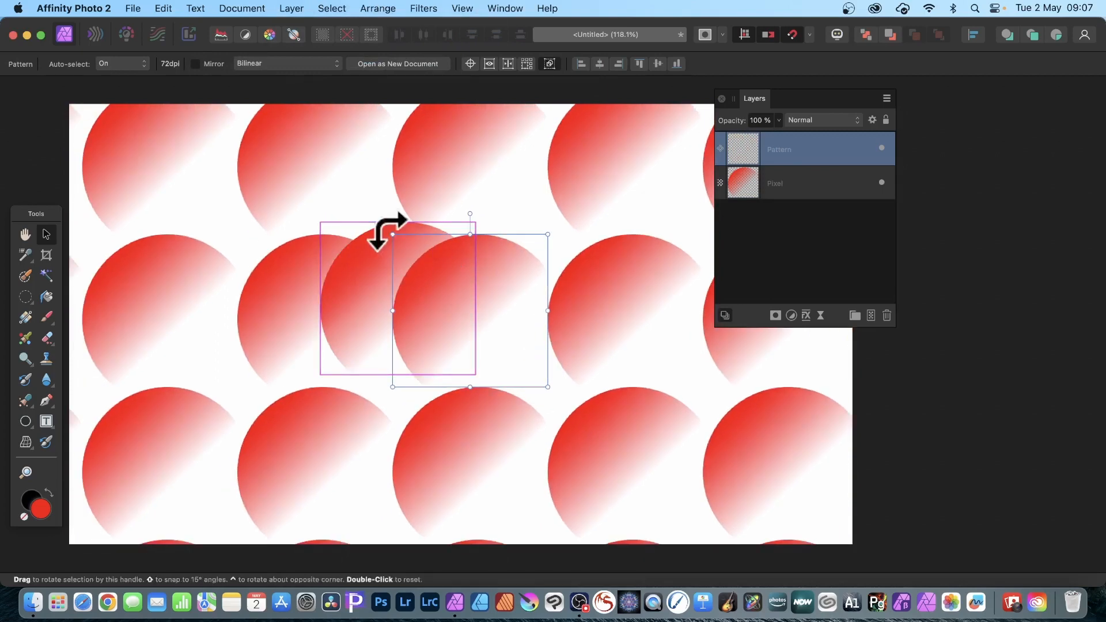
drag(392, 235, 455, 293)
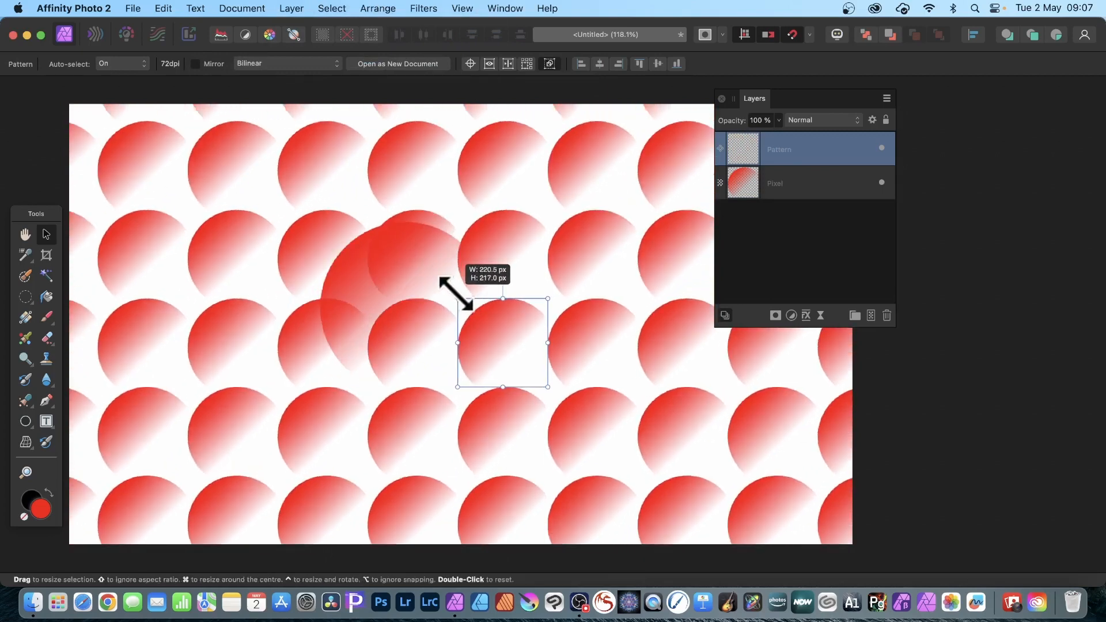
click(763, 192)
key(Delete)
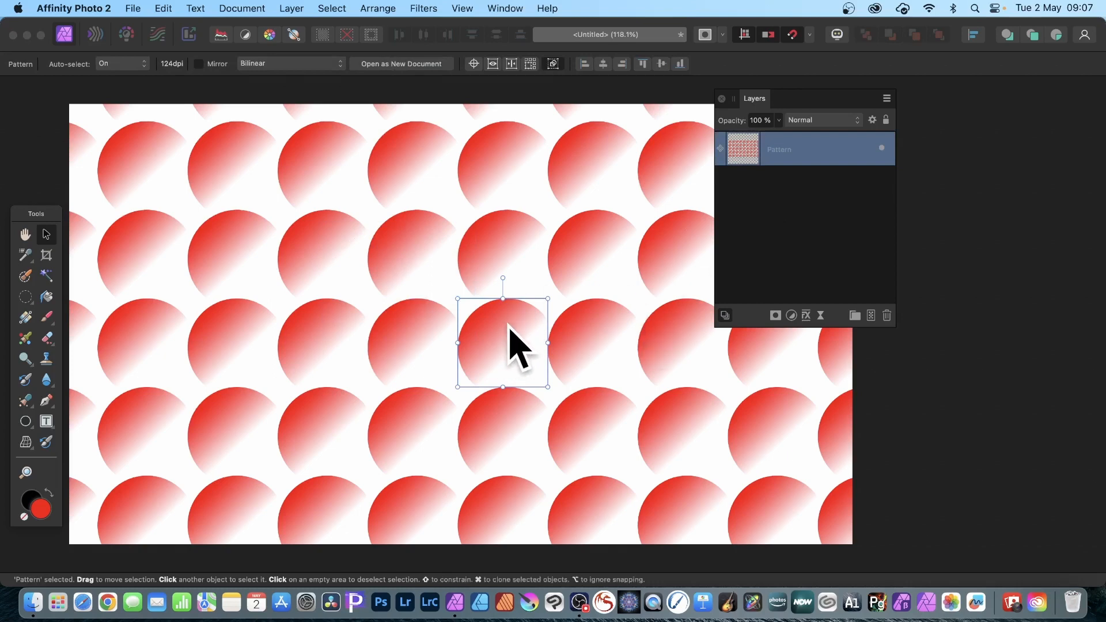
Duplicate the pattern layer with the copy offset up and to the left so the circles overlap
drag(519, 325, 477, 298)
key(super+j)
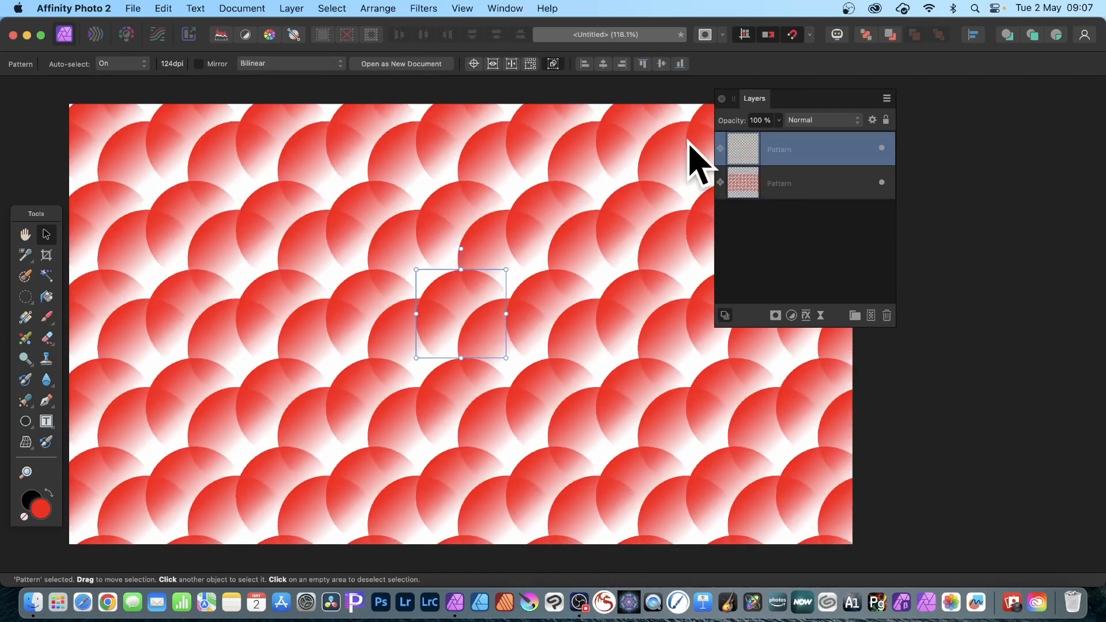
Enlarge both pattern layers together, and delete them to clear the document
shift+click(766, 184)
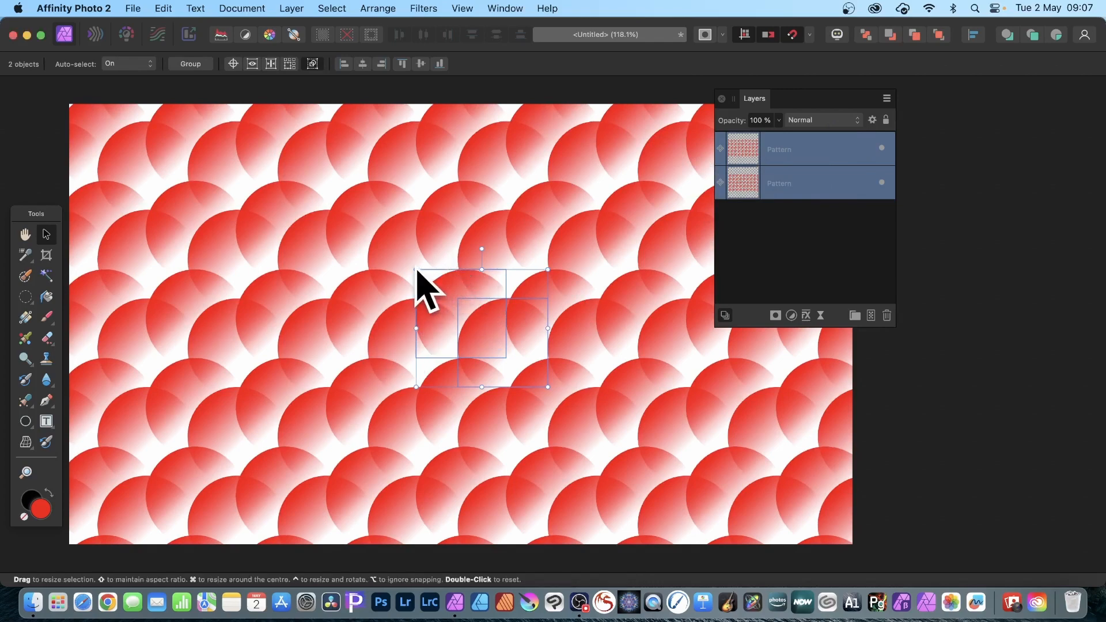
drag(416, 270, 383, 232)
key(Delete)
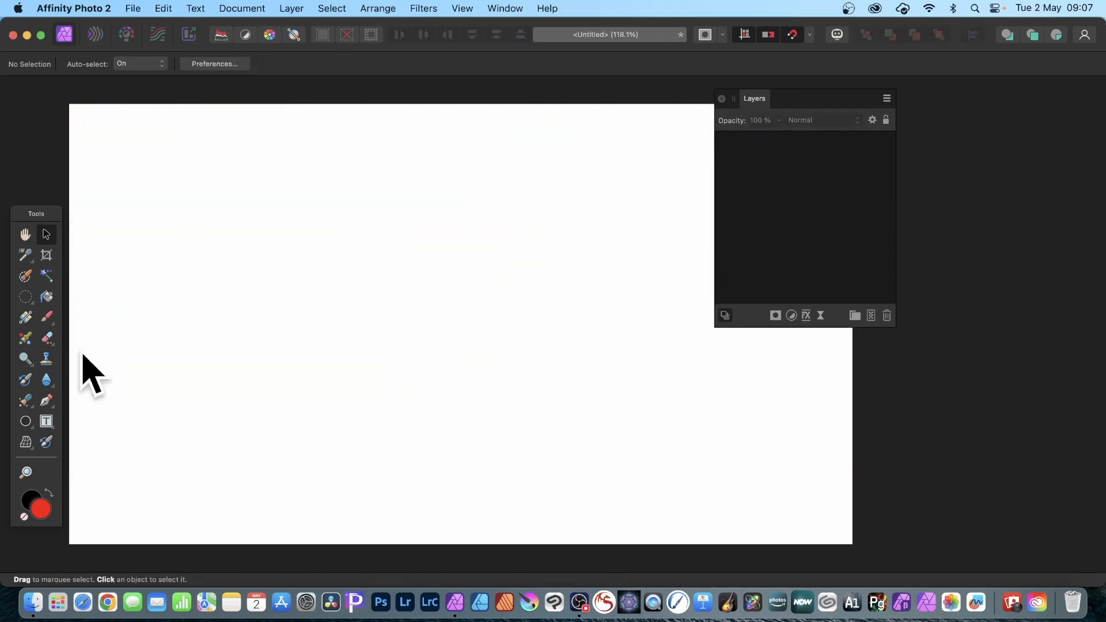
Draw a new large red circle in the middle of the canvas with the Ellipse Tool
click(27, 418)
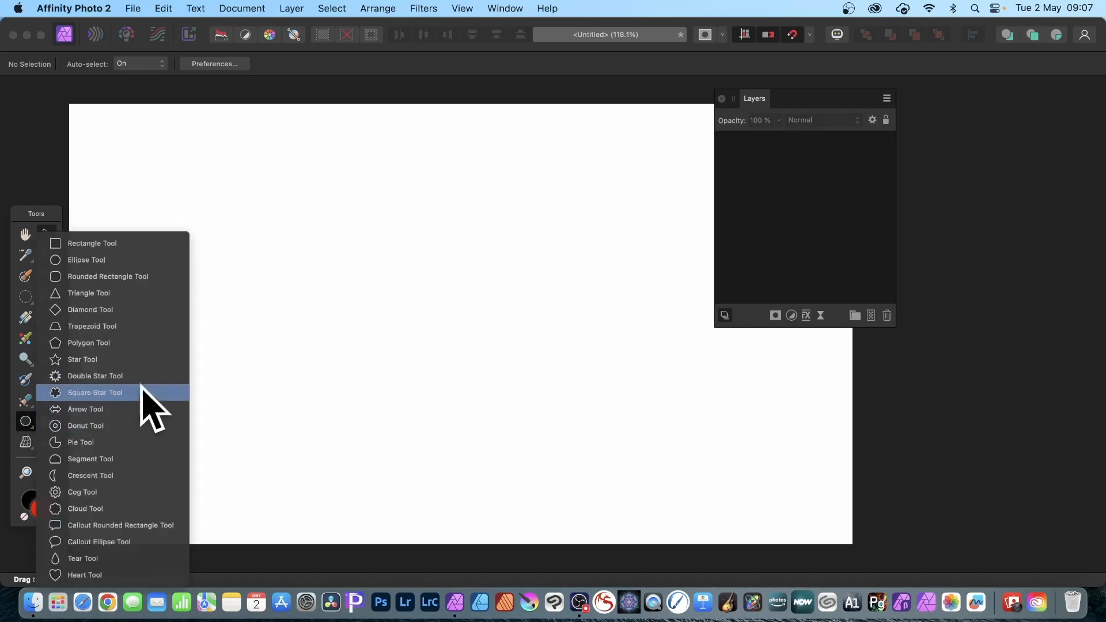
click(131, 263)
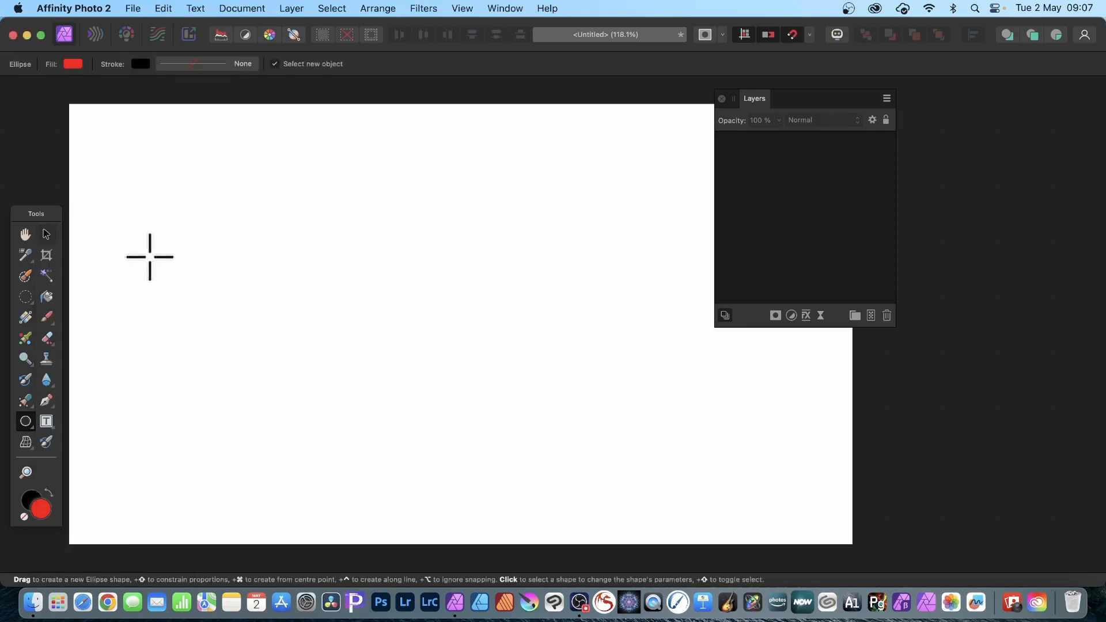
drag(276, 213, 505, 439)
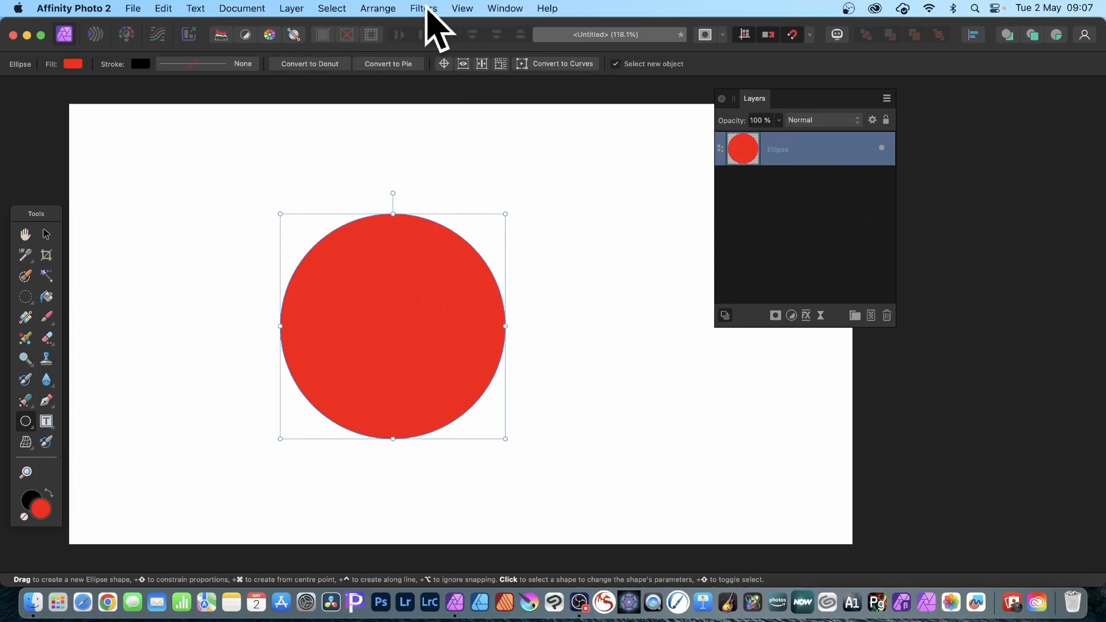
Rasterise the new circle into a pixel layer
click(292, 8)
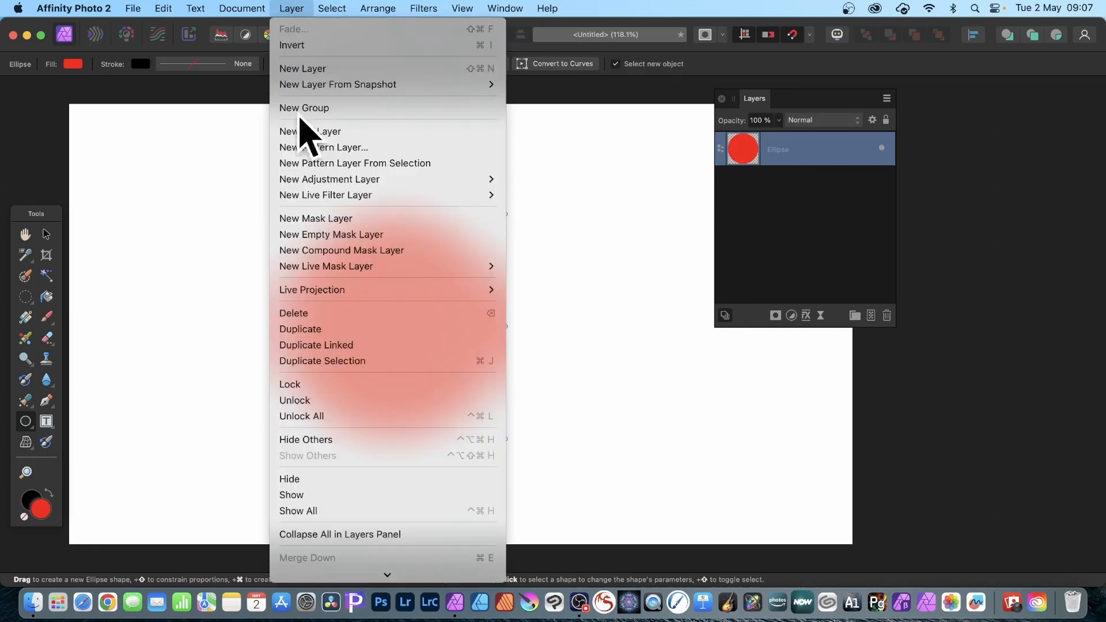
mouse_move(340, 524)
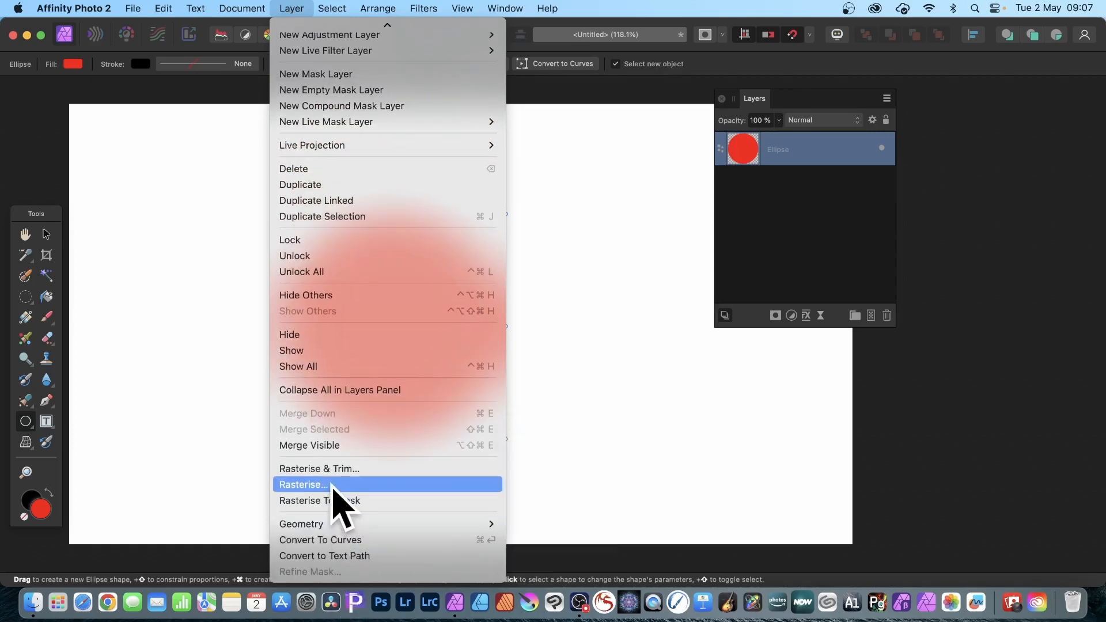
click(331, 485)
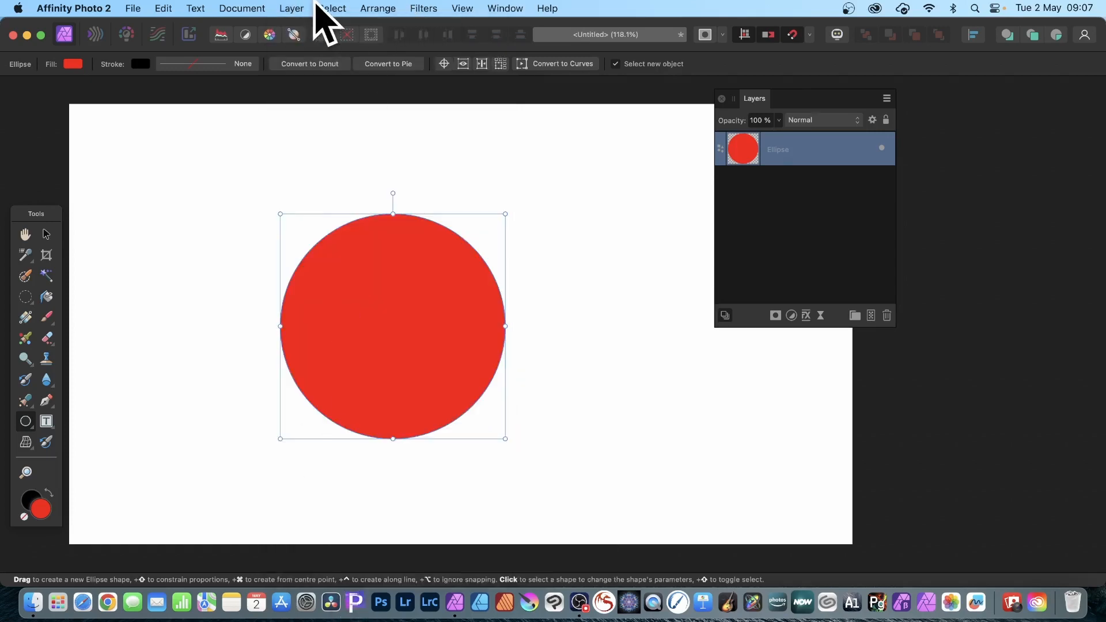
click(292, 8)
scroll(334, 519, down, 5)
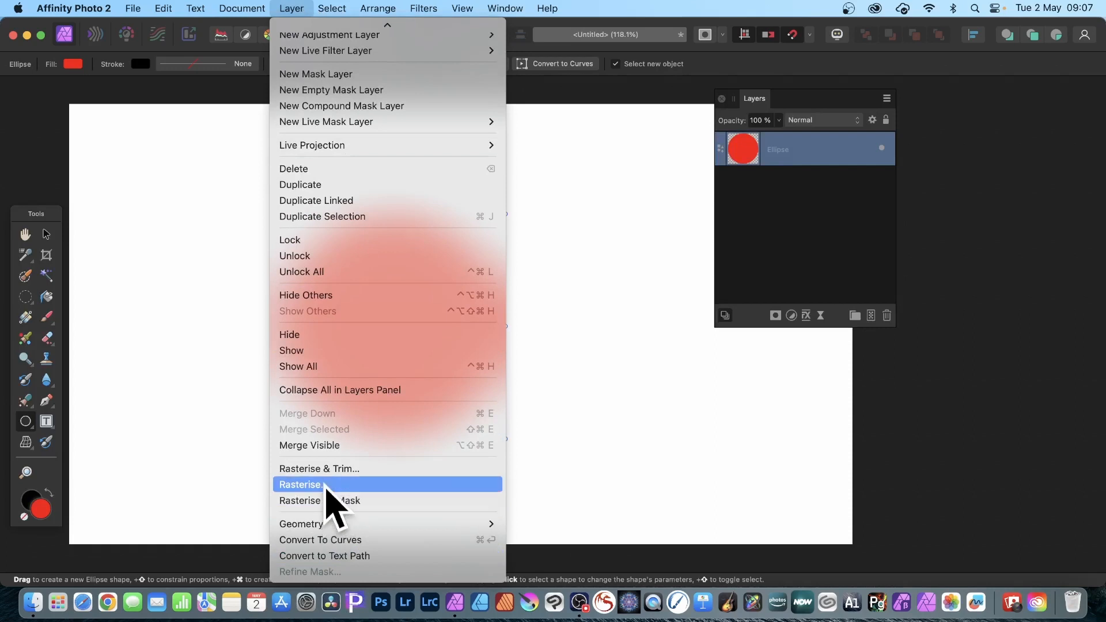
click(326, 485)
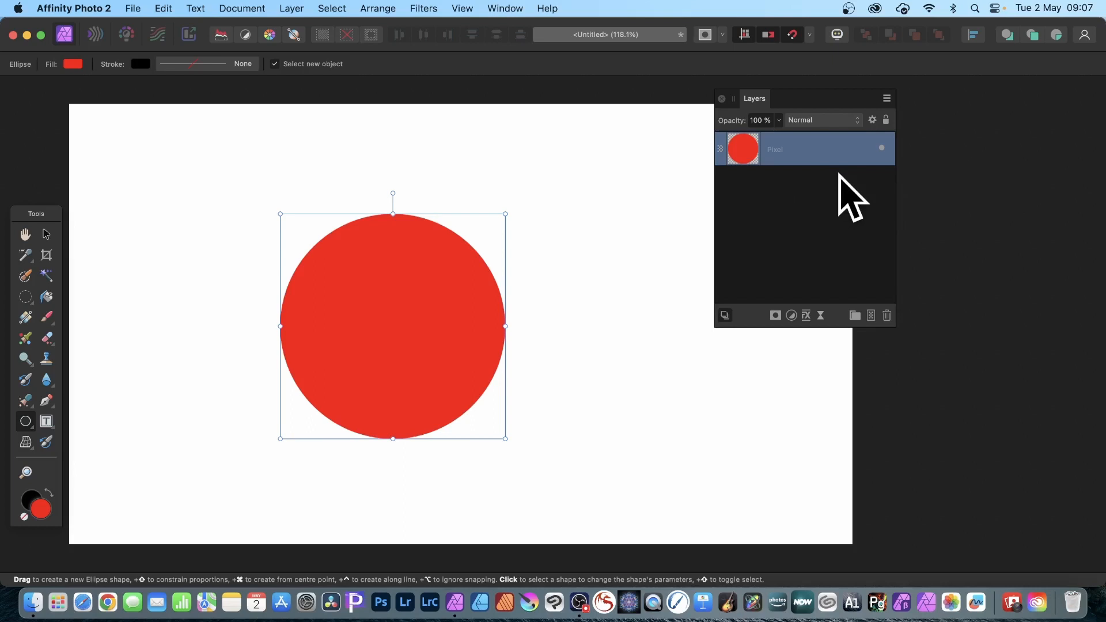
Create a pattern layer from the rasterised circle and shrink its tile to roughly a third of its size
click(294, 8)
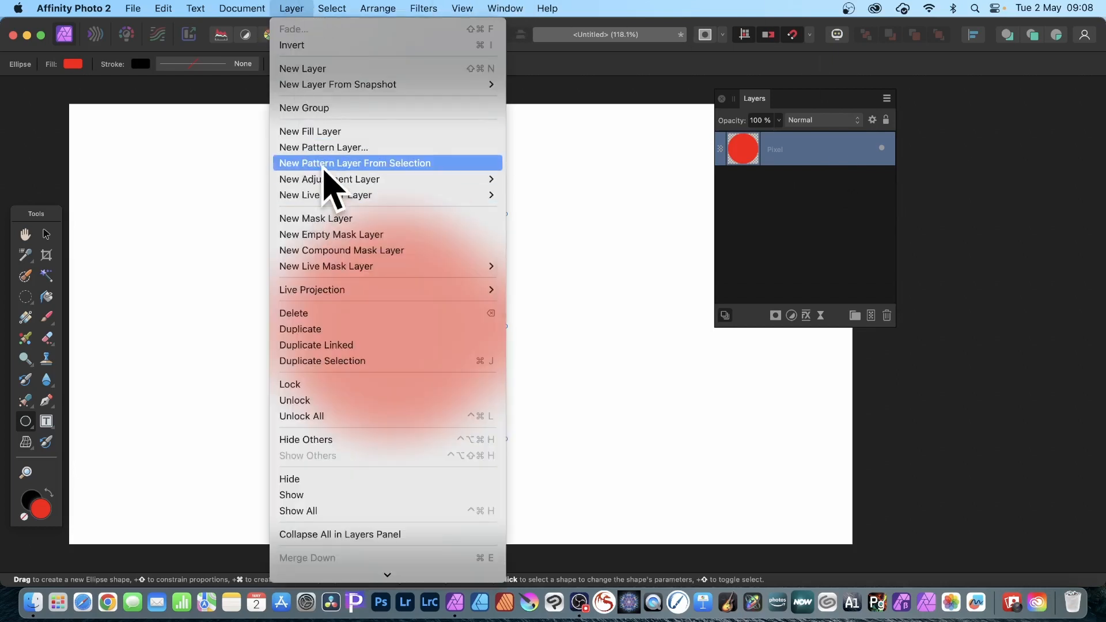
click(325, 164)
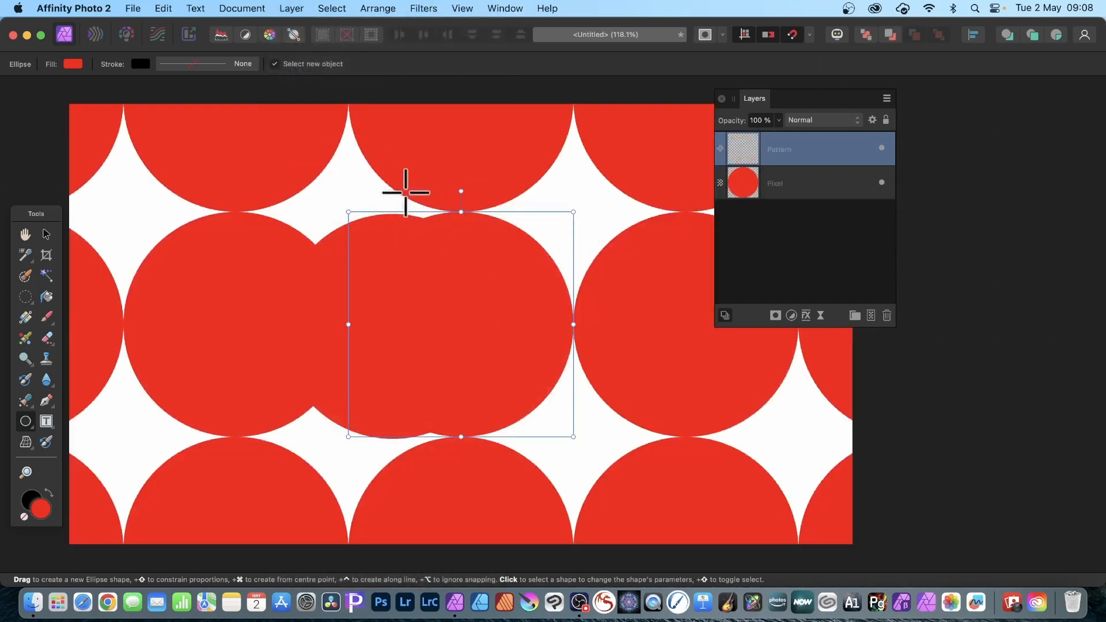
drag(348, 212, 495, 359)
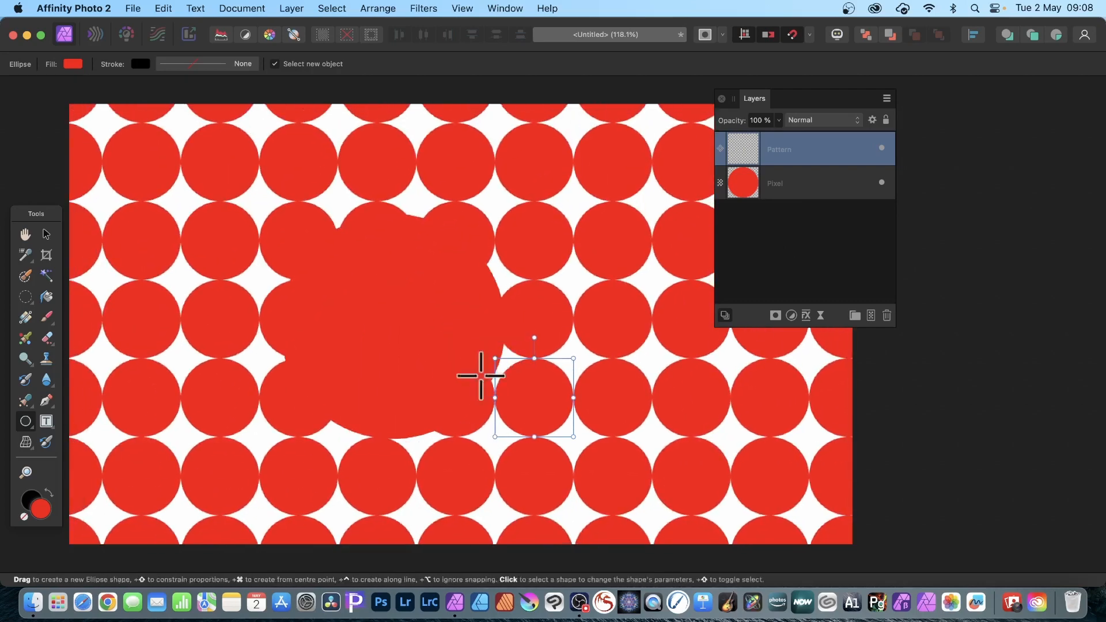
Delete the original pixel circle layer beneath the pattern layer
click(749, 183)
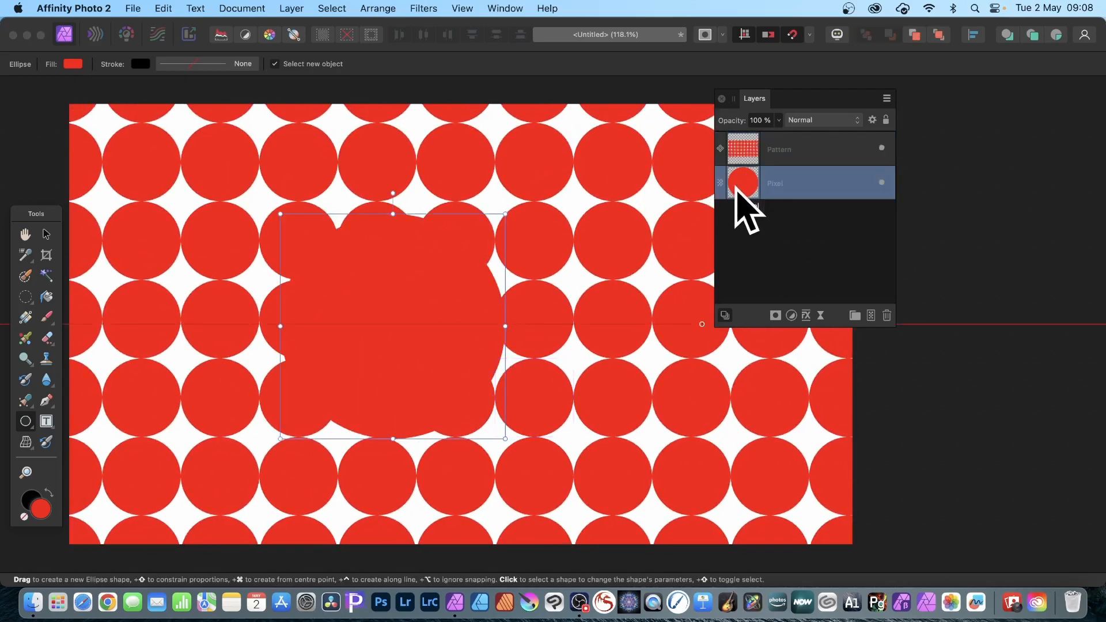
key(Delete)
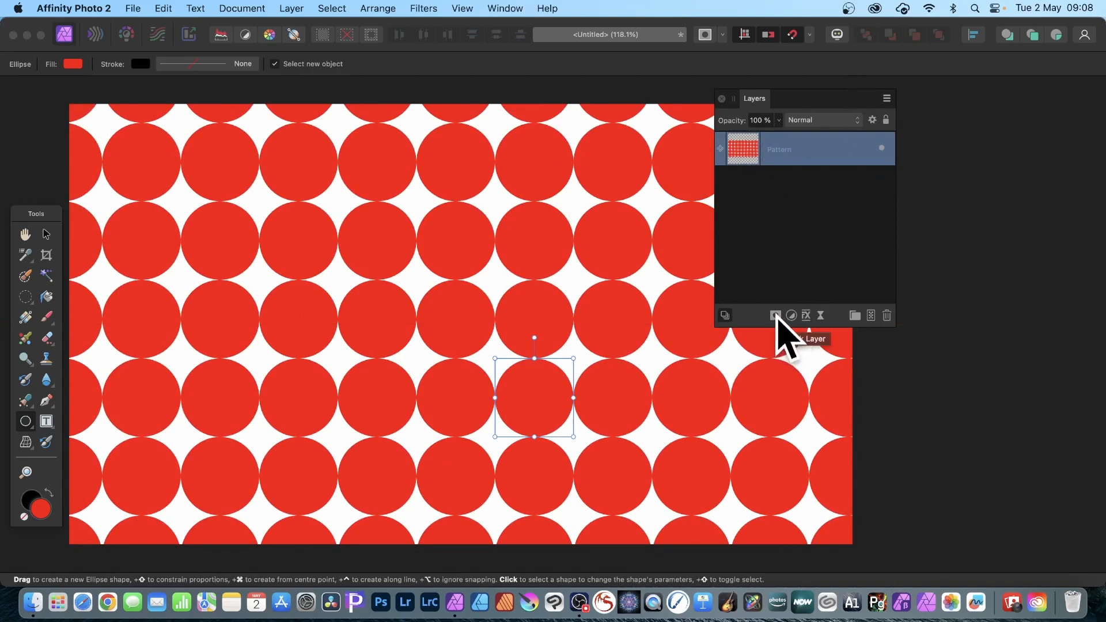
Add a mask to the circle pattern layer, expand the layer and select the nested mask
click(775, 317)
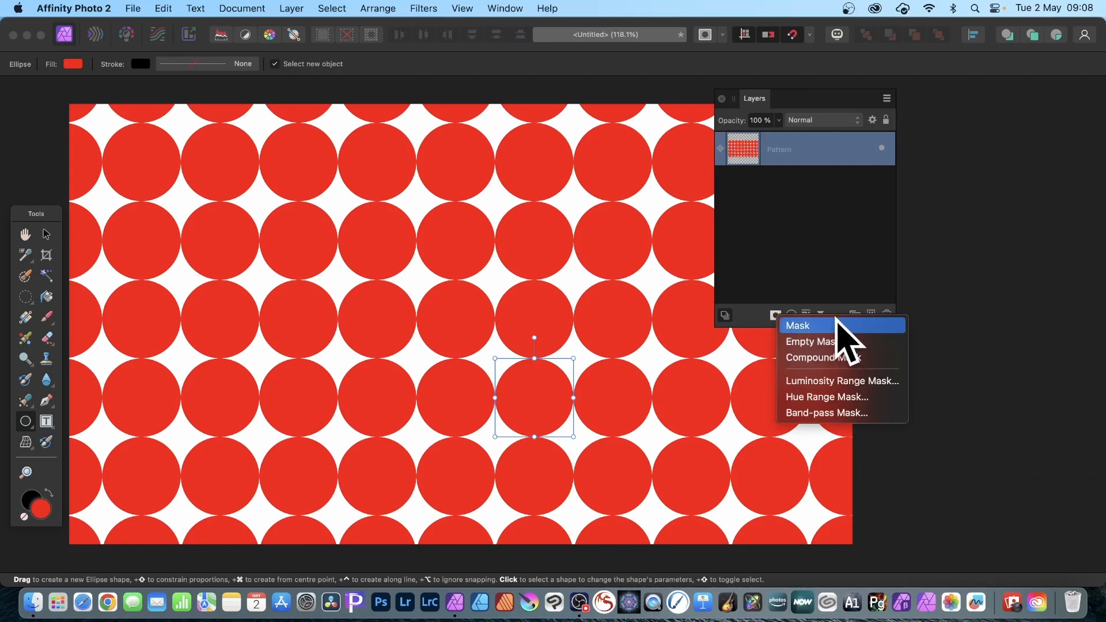
click(843, 326)
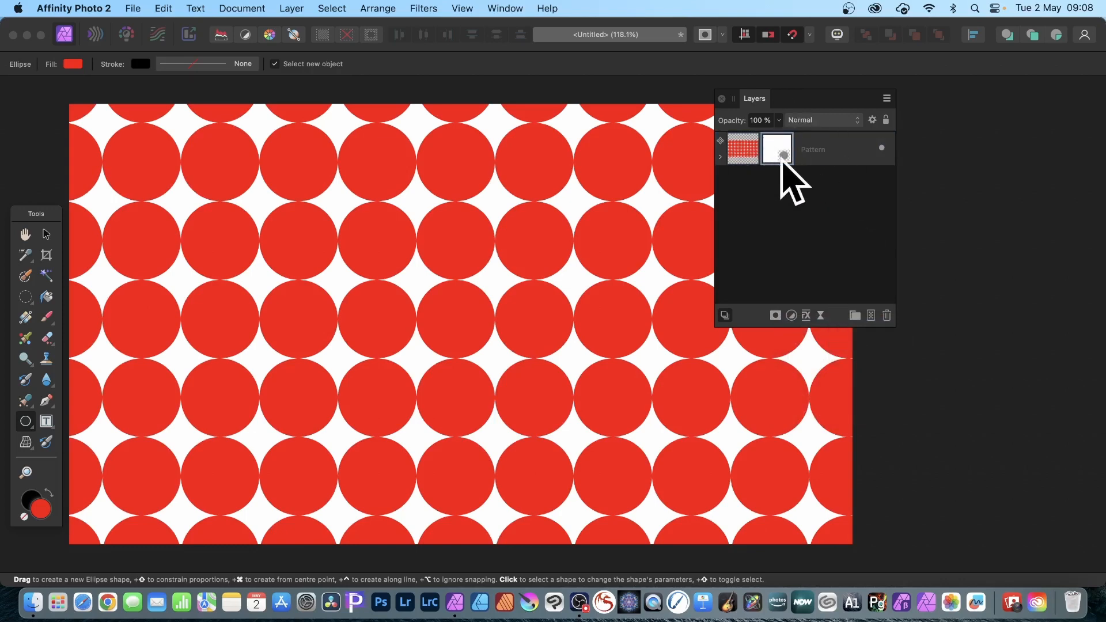
click(721, 157)
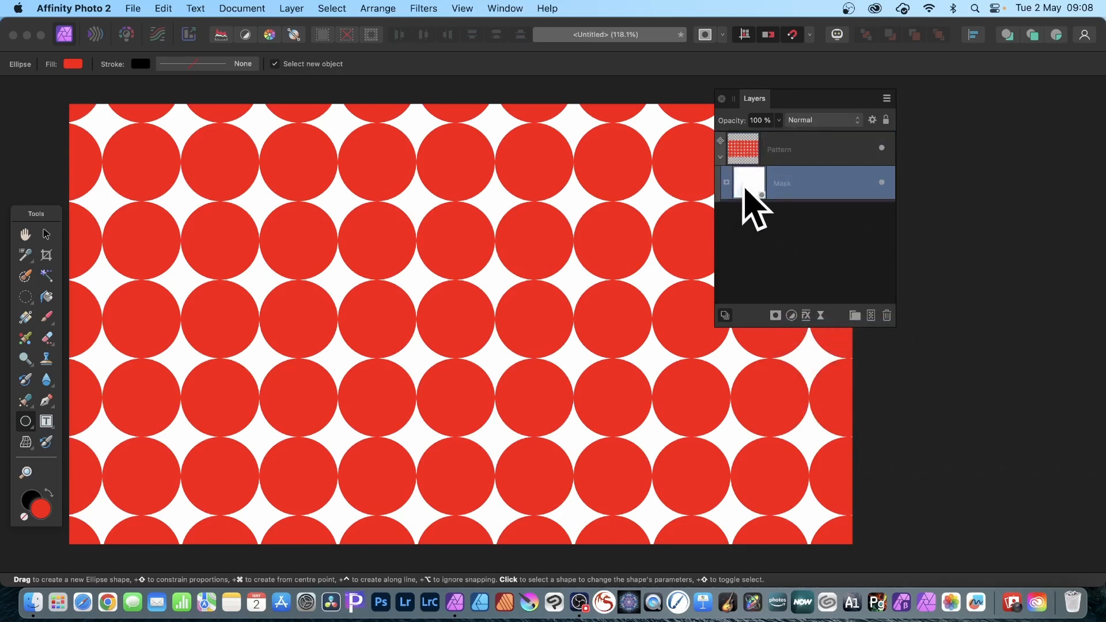
click(744, 187)
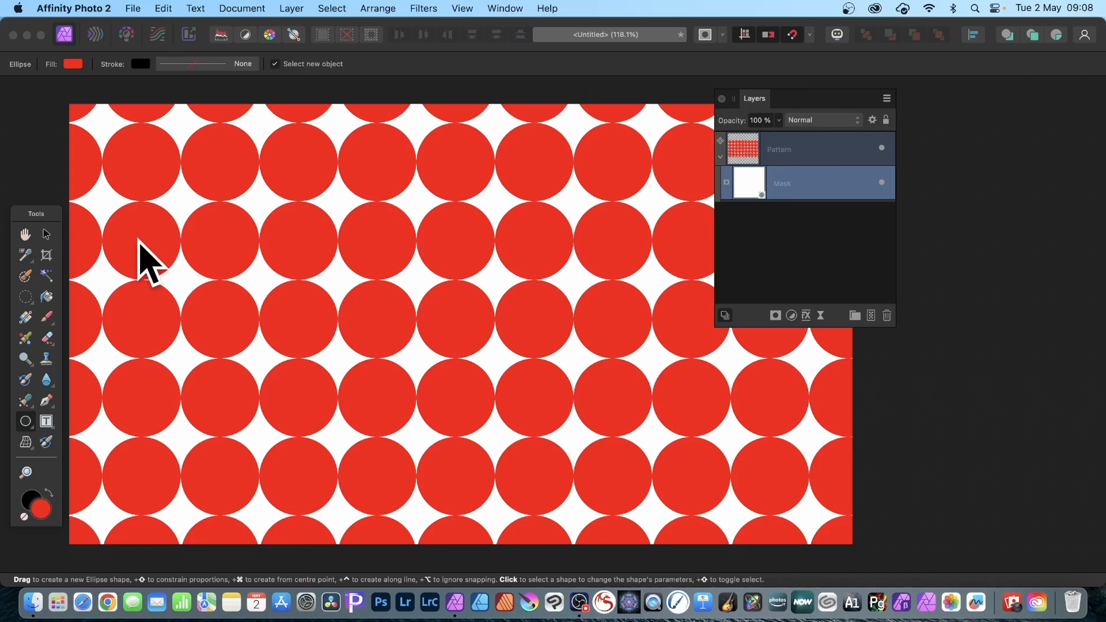
Draw a diagonal white-to-black linear gradient on the mask so the circles fade out towards the lower right
click(25, 317)
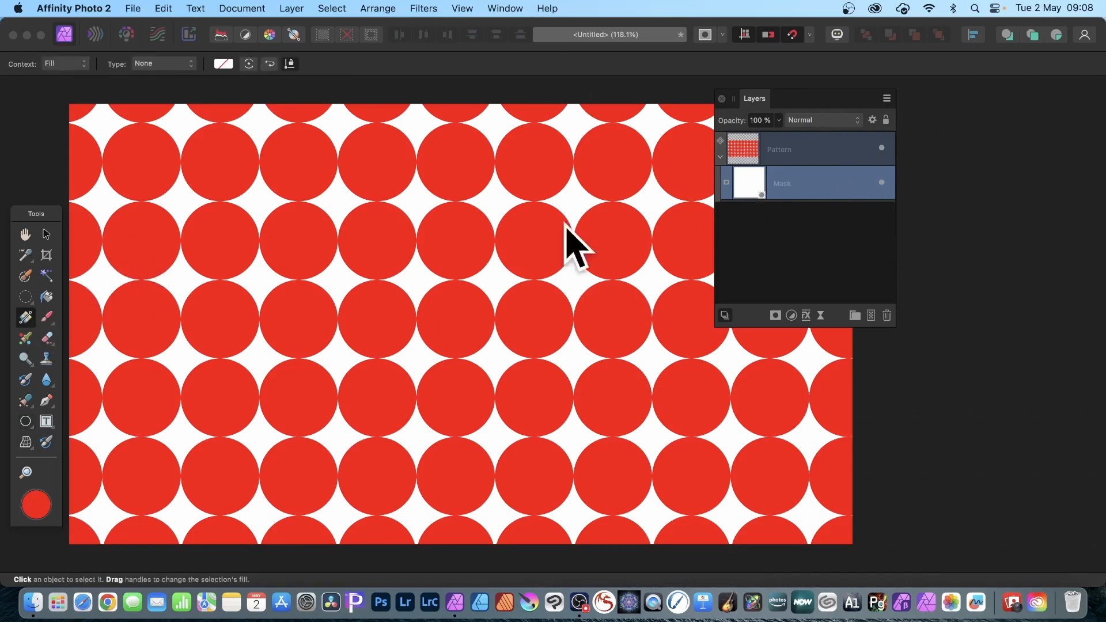
drag(450, 251, 632, 408)
drag(263, 160, 518, 349)
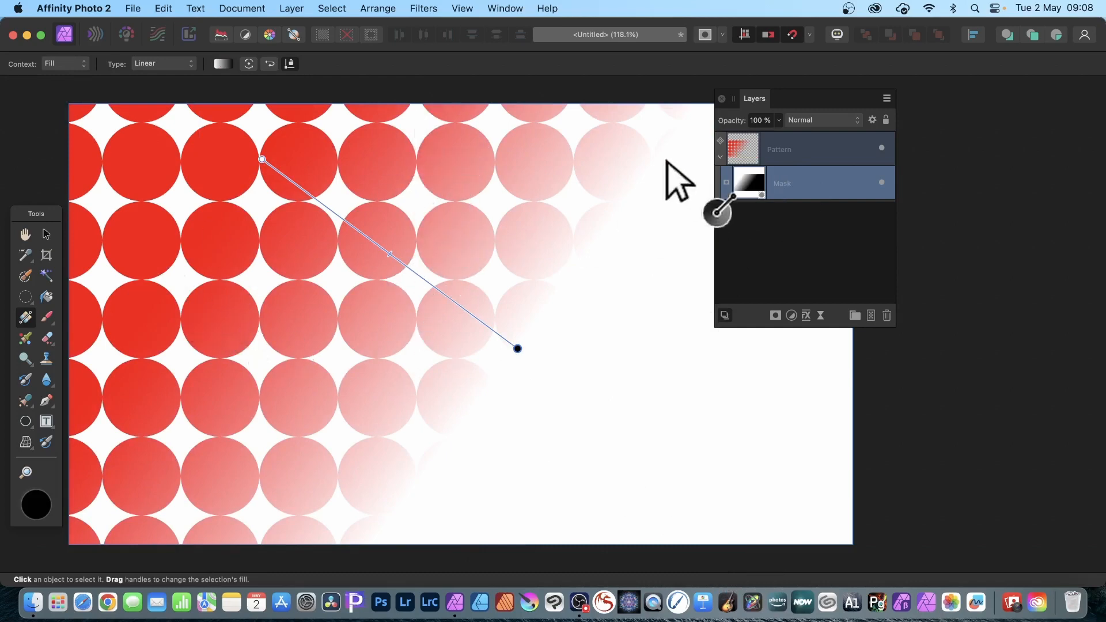
Move the masked pattern's tile around the canvas and shrink it to about a third of its size near the middle
click(747, 167)
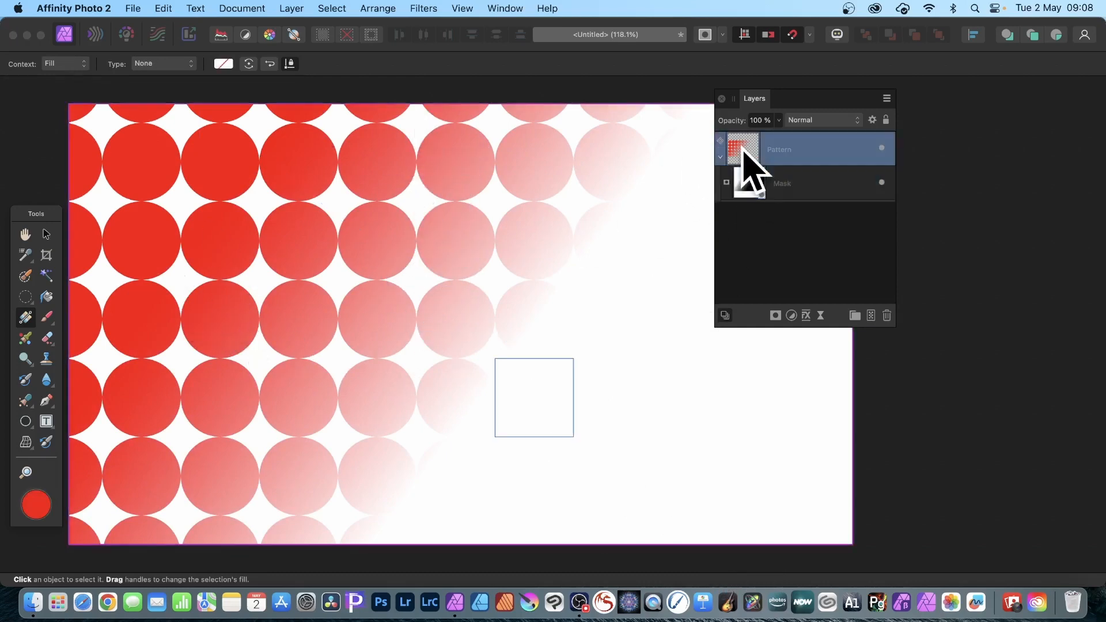
click(46, 234)
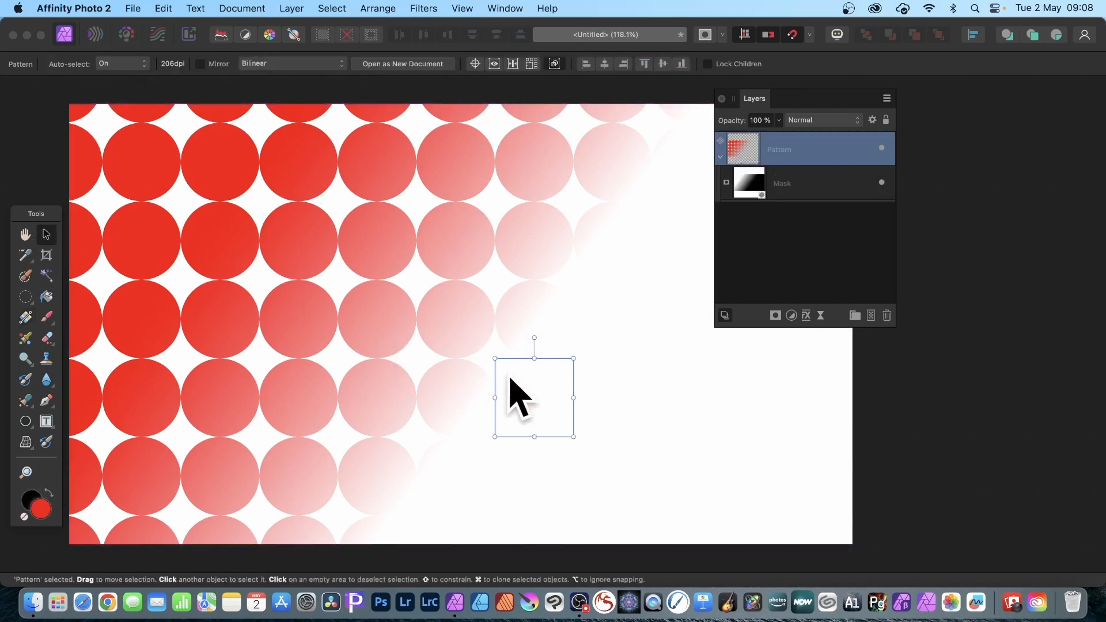
drag(522, 377, 358, 209)
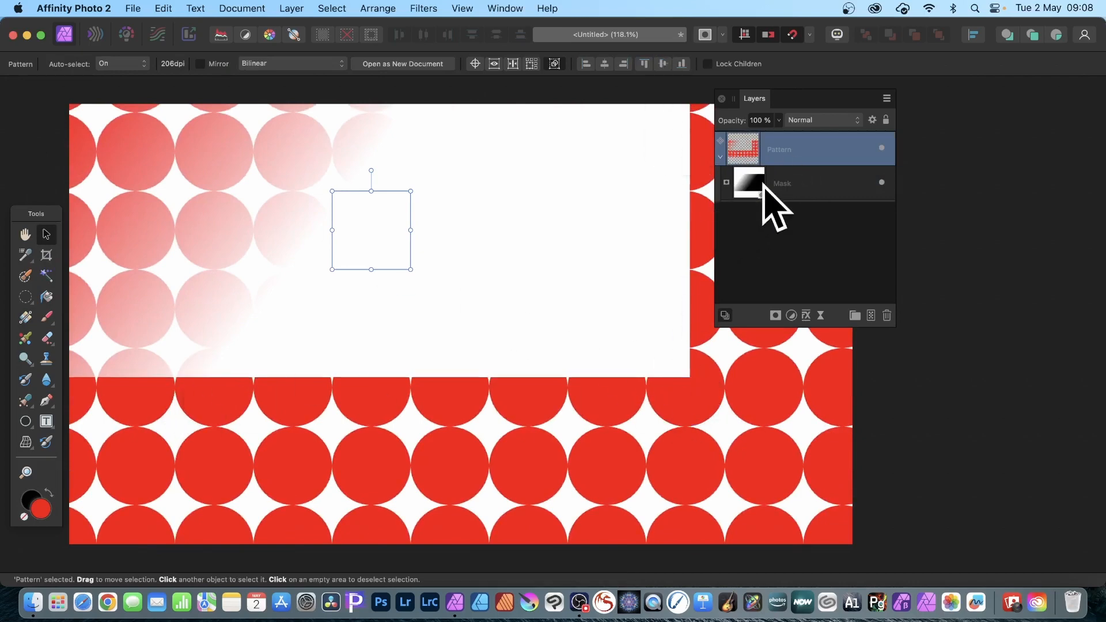
drag(365, 218, 881, 529)
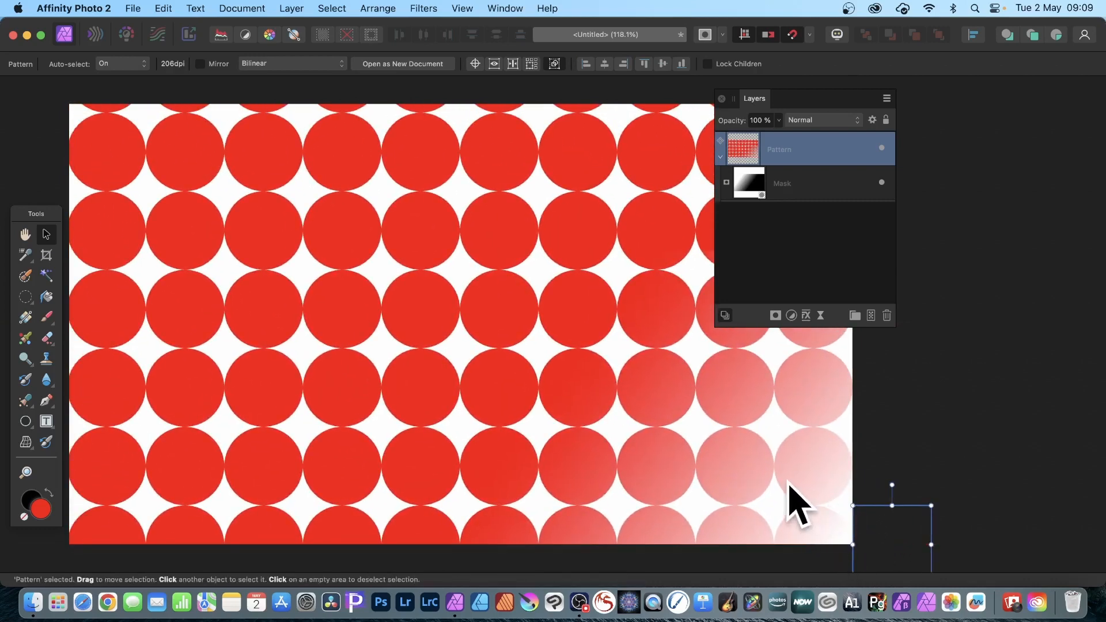
drag(879, 521, 491, 301)
drag(538, 345, 478, 291)
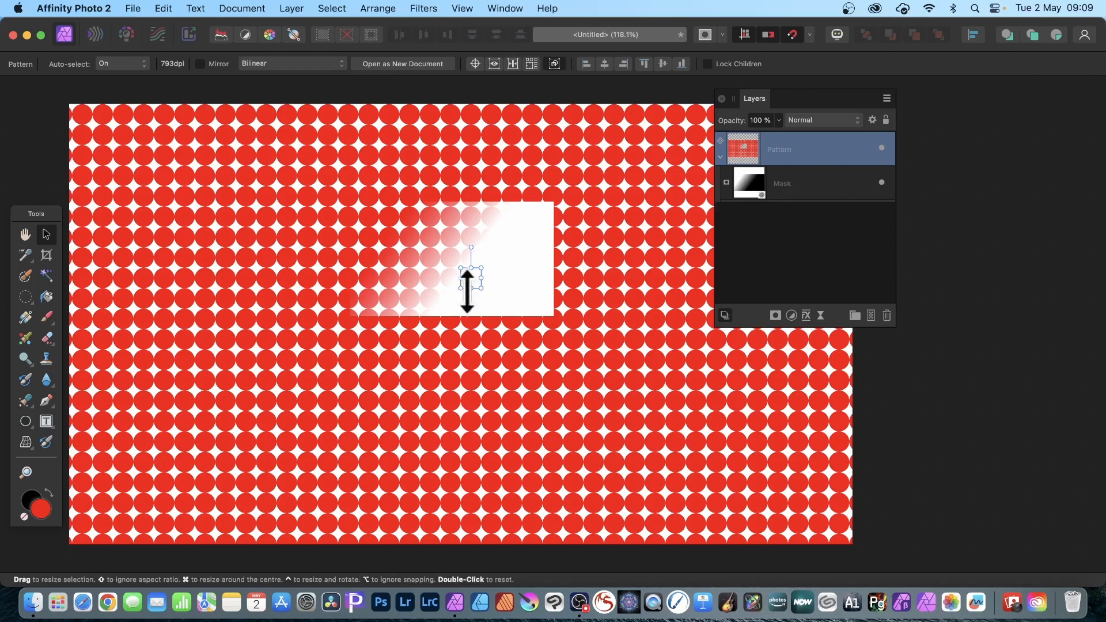
mouse_move(481, 286)
mouse_down()
mouse_move(506, 313)
mouse_move(485, 292)
mouse_up()
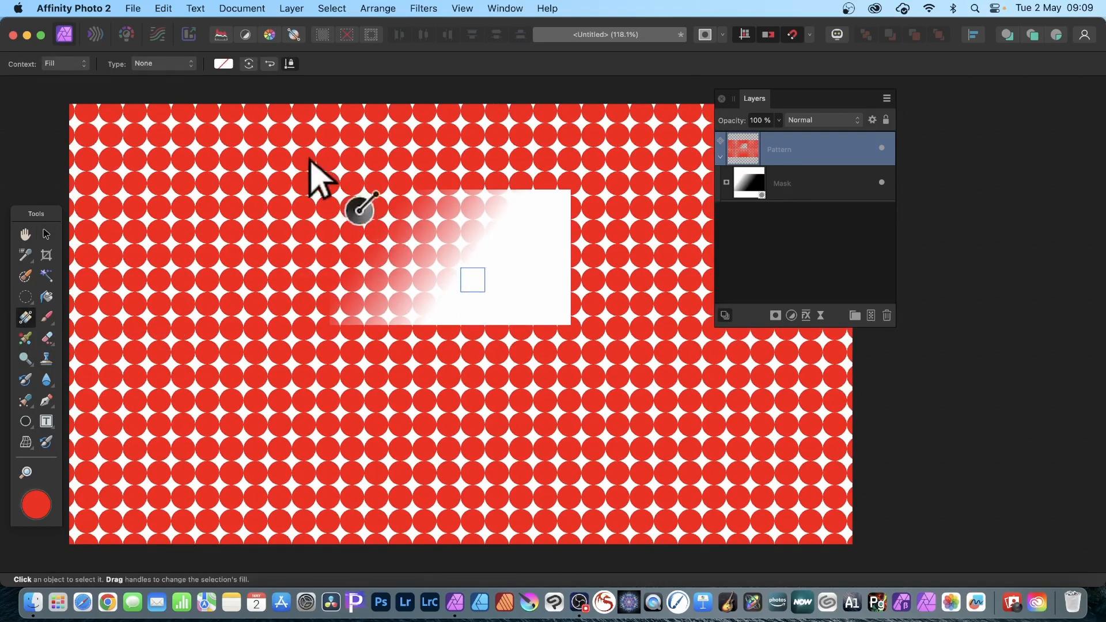
Undo the trial gradient on the pattern layer and draw a new diagonal linear gradient on its mask instead
drag(308, 157, 492, 331)
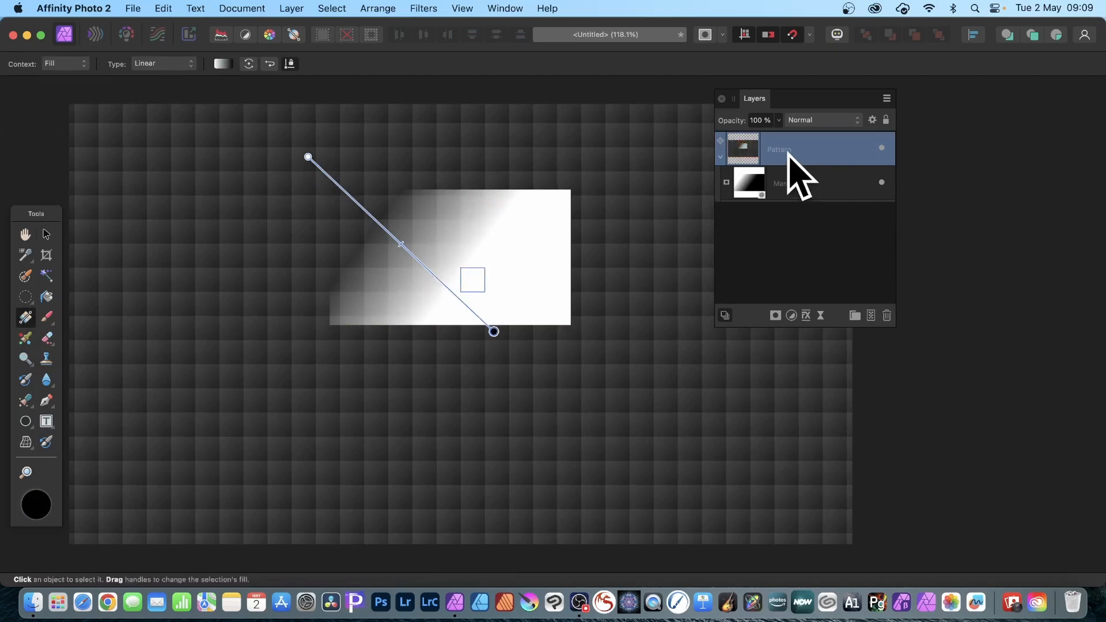
key(BackSpace)
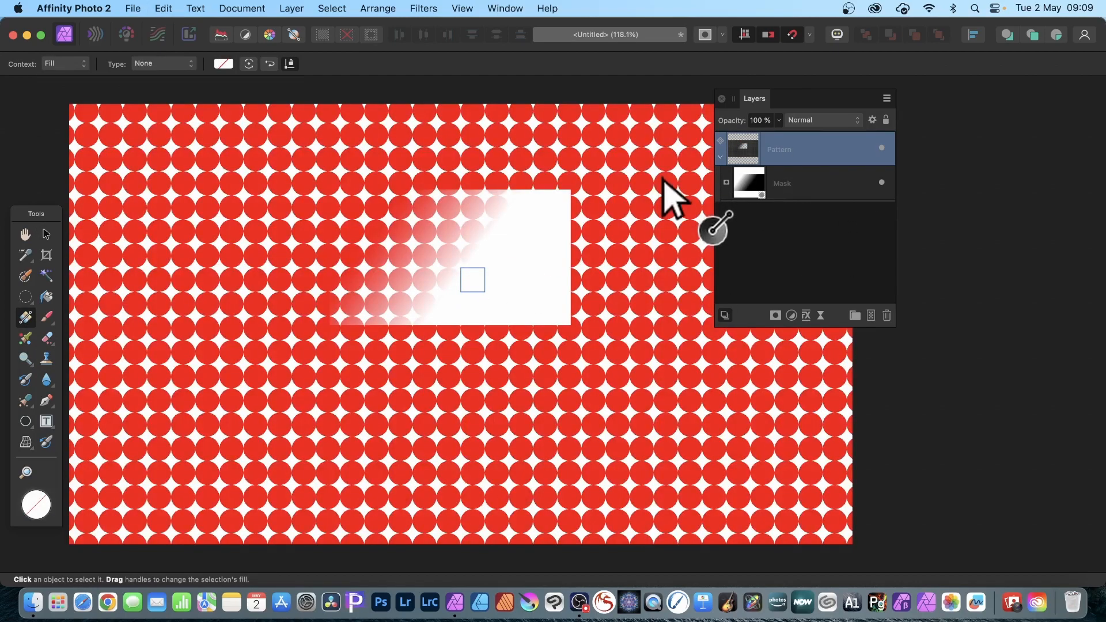
click(779, 183)
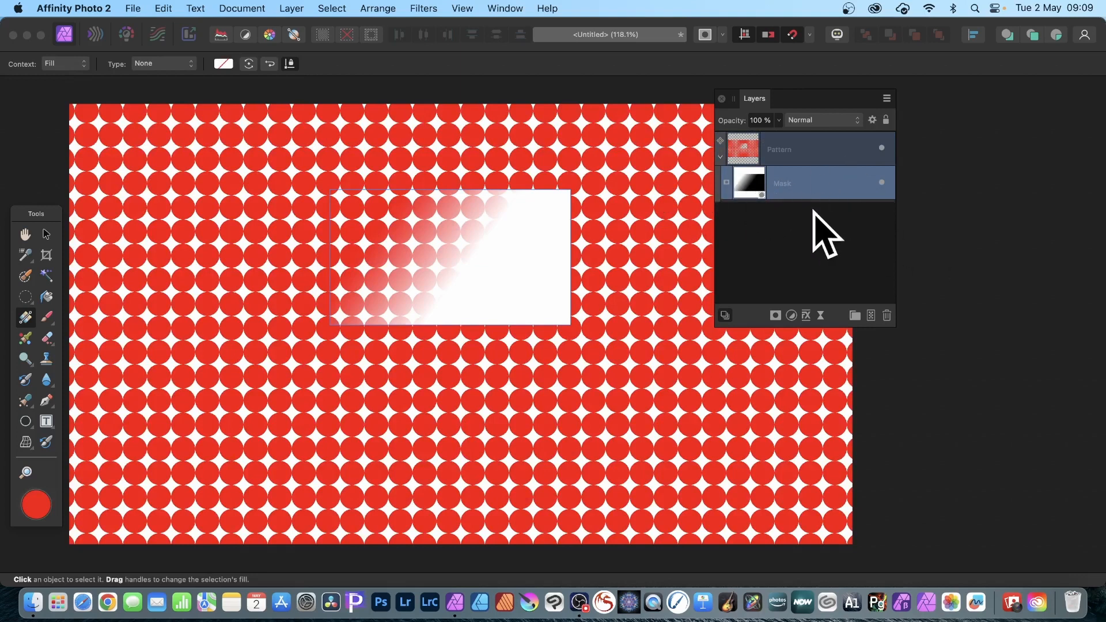
drag(369, 164, 571, 370)
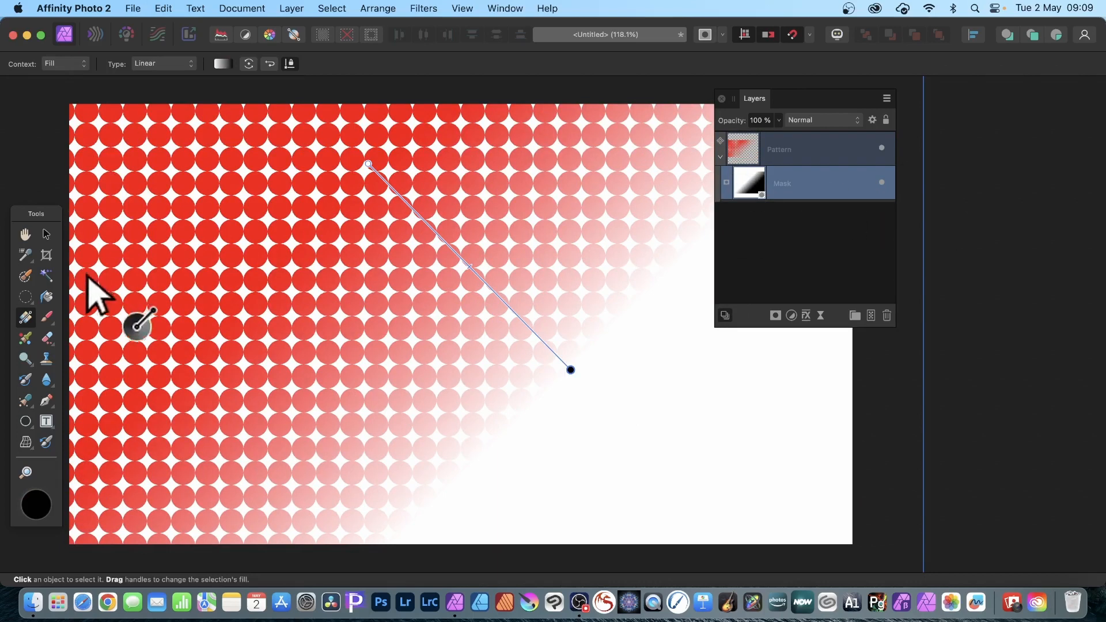
Select the pattern layer and shift its tile slightly up and left together with the mask
click(47, 233)
click(740, 158)
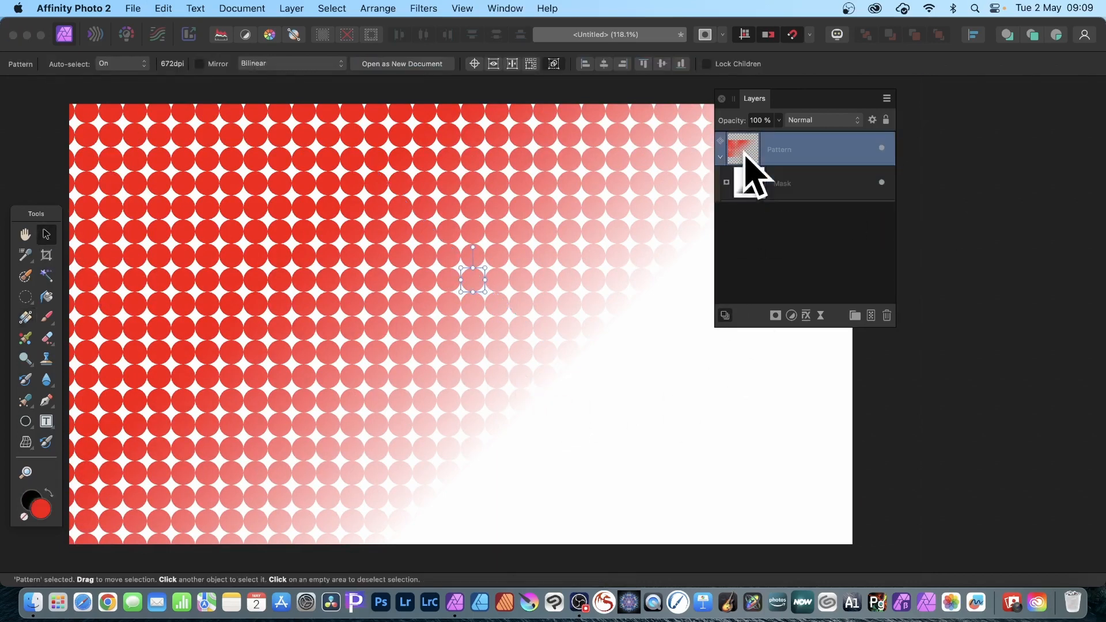
mouse_move(461, 280)
mouse_down()
mouse_move(450, 264)
mouse_move(474, 283)
mouse_move(468, 263)
mouse_up()
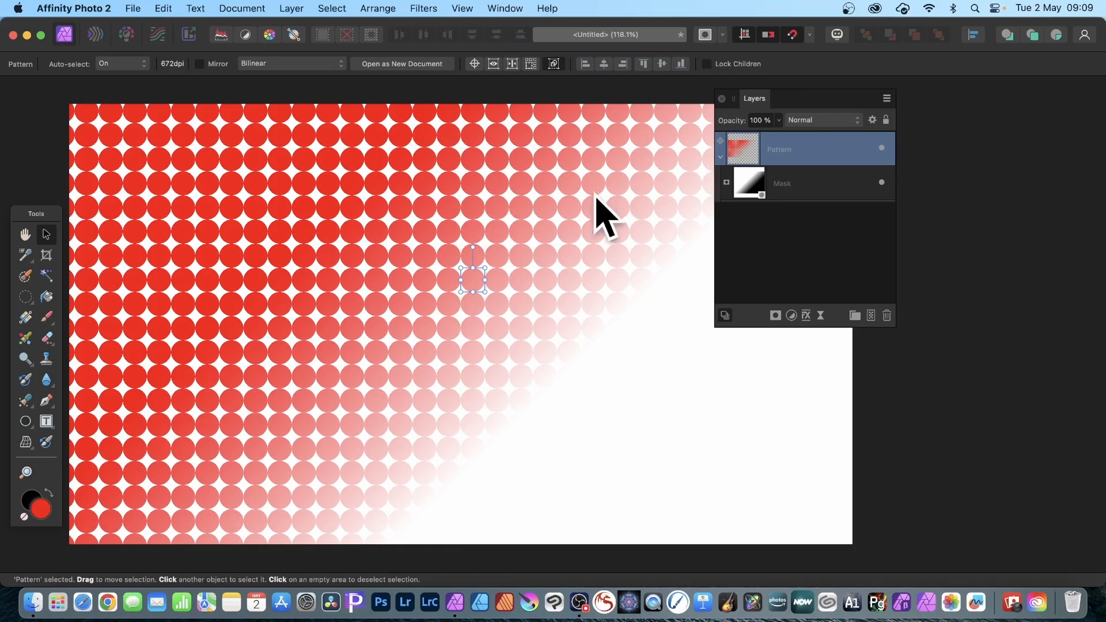
drag(478, 287, 424, 242)
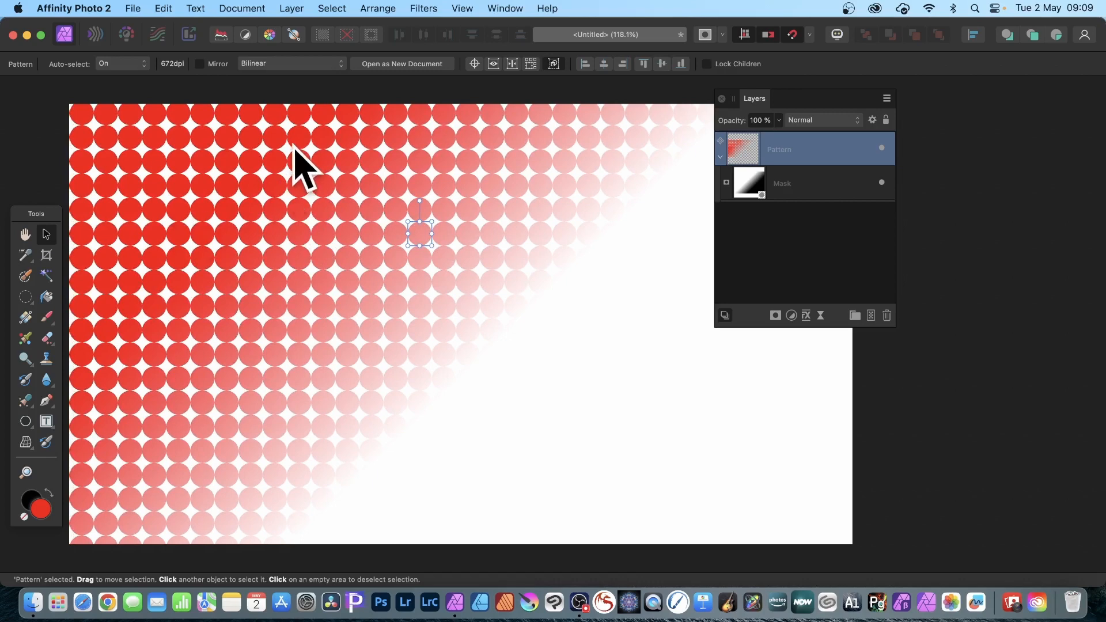
Rasterise the masked pattern layer into a single pixel layer
click(297, 7)
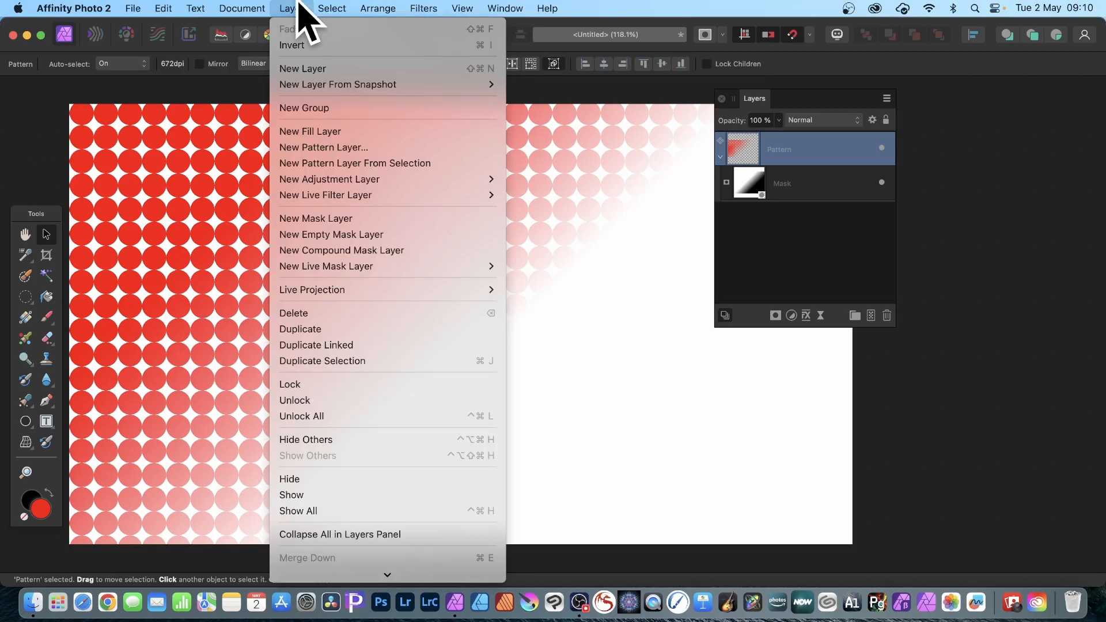
mouse_move(311, 575)
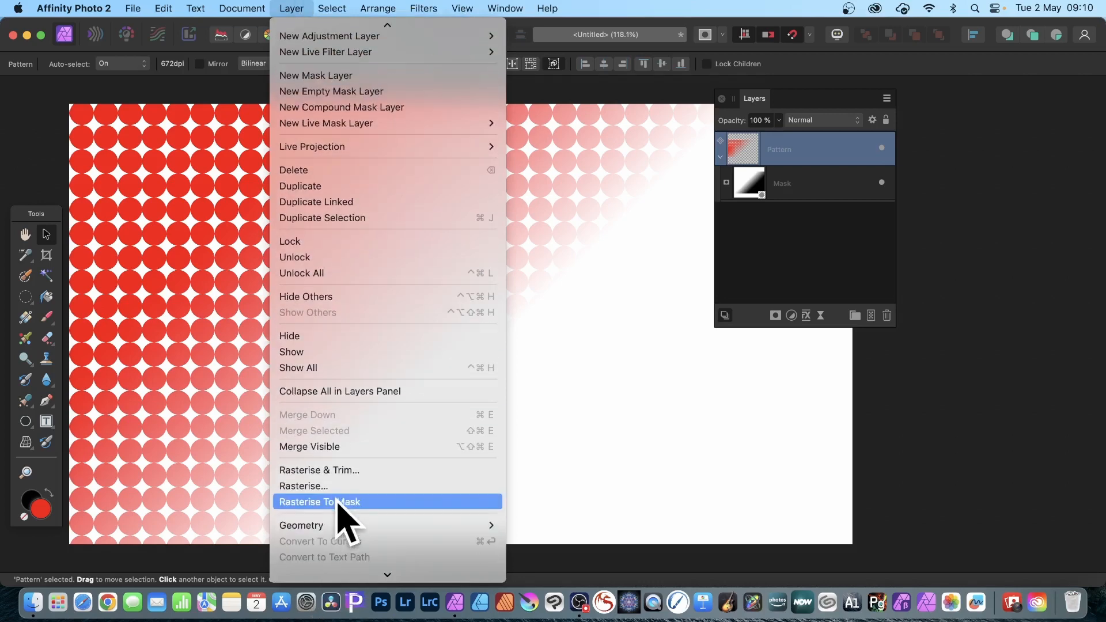
click(336, 487)
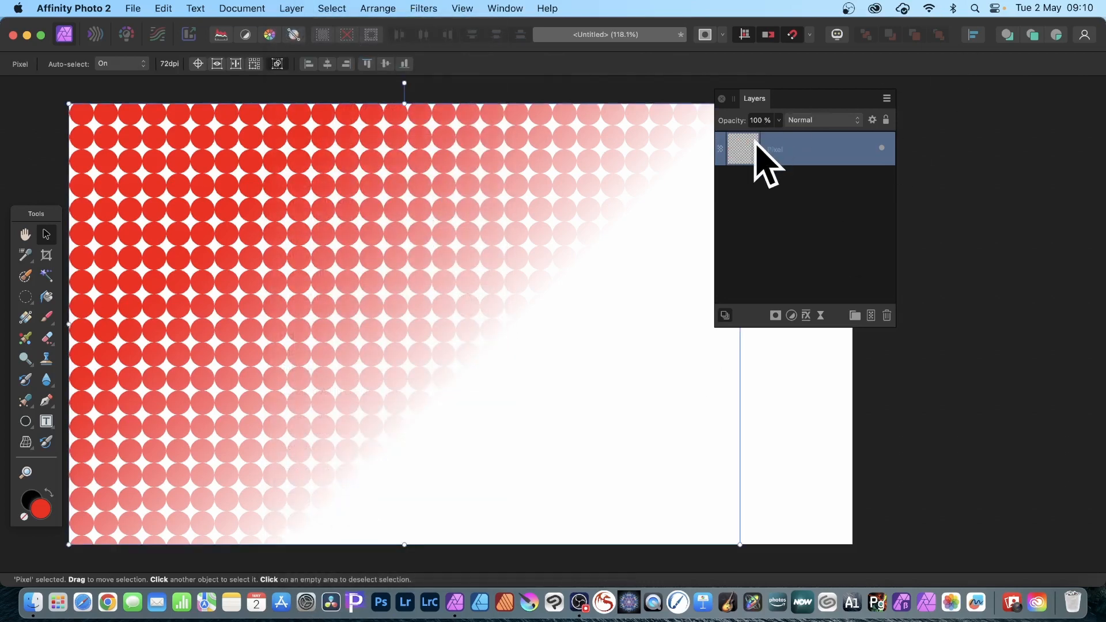